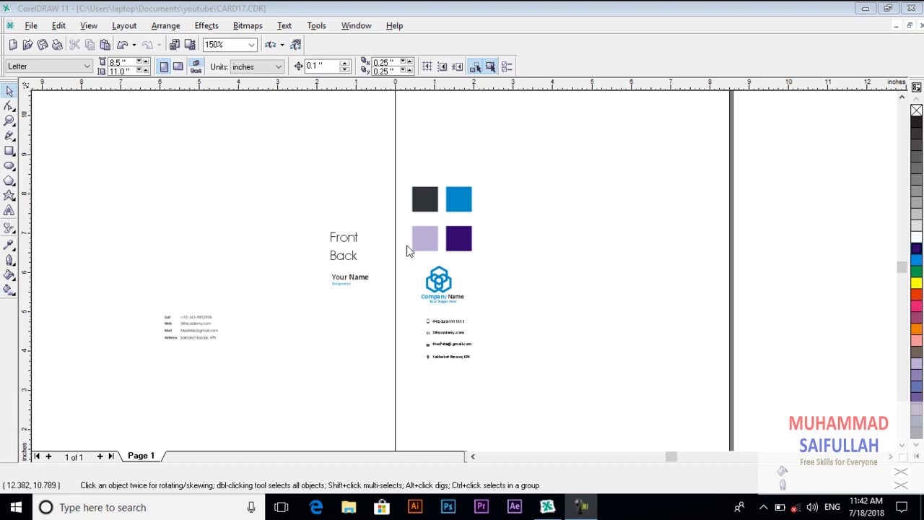
# Draw a business card rectangle beside the colour swatches and size it to 3.2 by 2 inches.
pyautogui.click(10, 151)
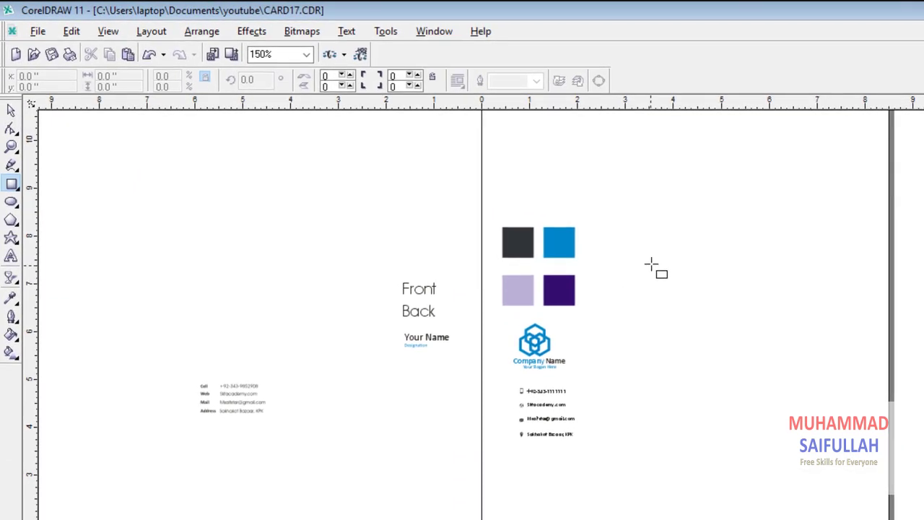
pyautogui.moveTo(651, 264); pyautogui.dragTo(829, 381)
pyautogui.doubleClick(124, 76)
pyautogui.write('3.2')
pyautogui.press('Tab')
pyautogui.write('2')
pyautogui.press('Return')
pyautogui.click(11, 110)
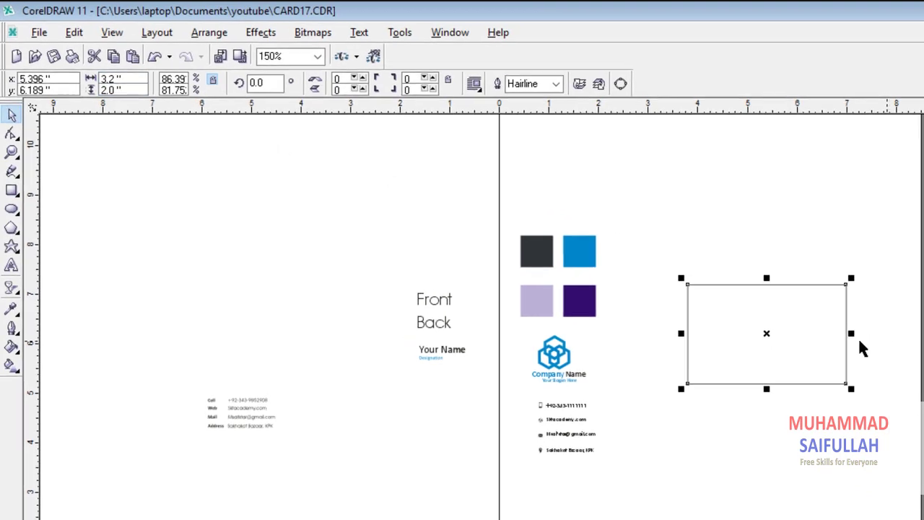
# Duplicate the card rectangle in place and narrow the copy to a strip about 0.55 inches wide along the card's left edge.
pyautogui.scroll(1, 810, 318)
pyautogui.click(77, 34)
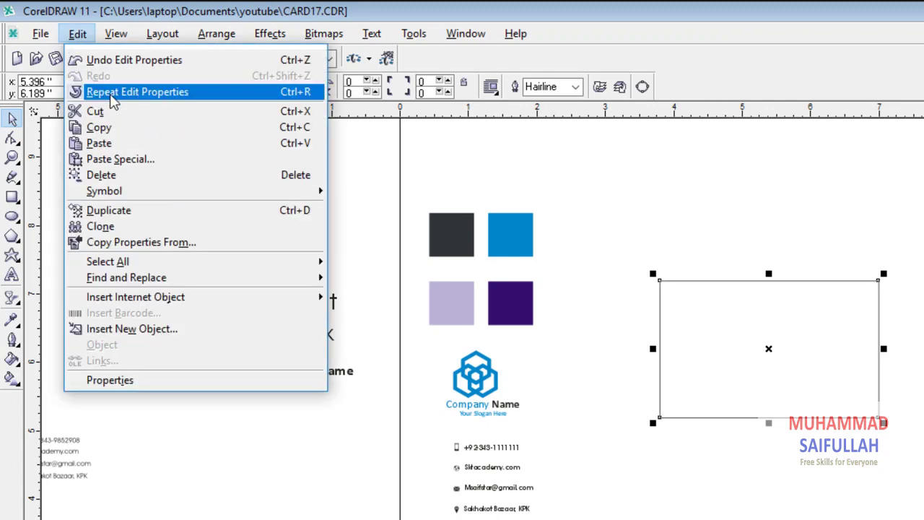
pyautogui.click(118, 127)
pyautogui.click(77, 34)
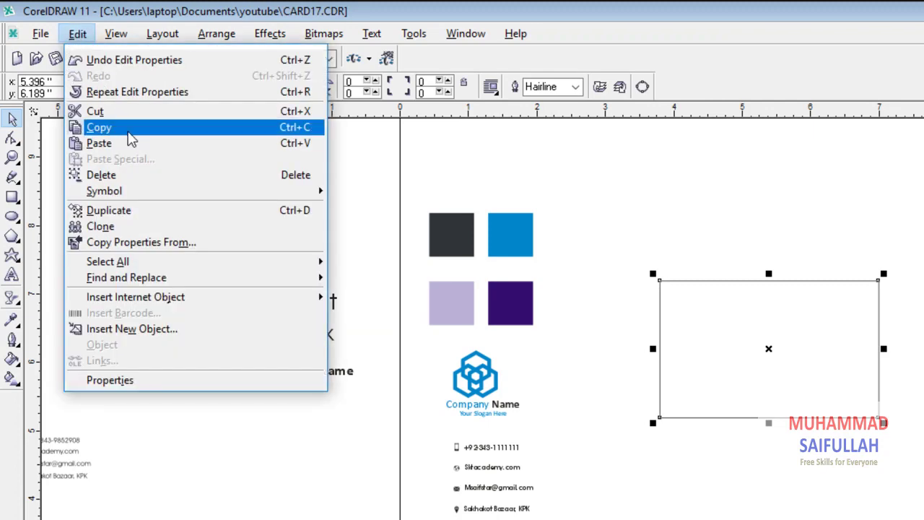
pyautogui.click(80, 127)
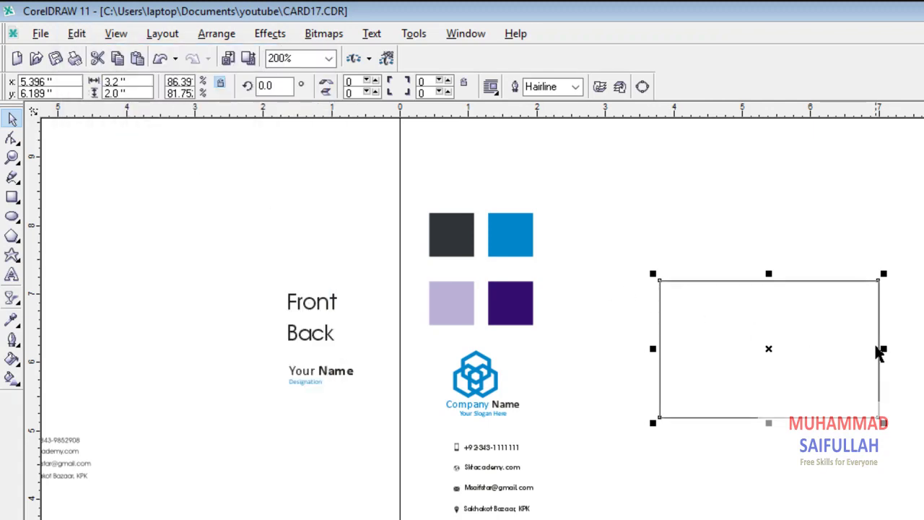
pyautogui.moveTo(881, 349); pyautogui.dragTo(698, 337)
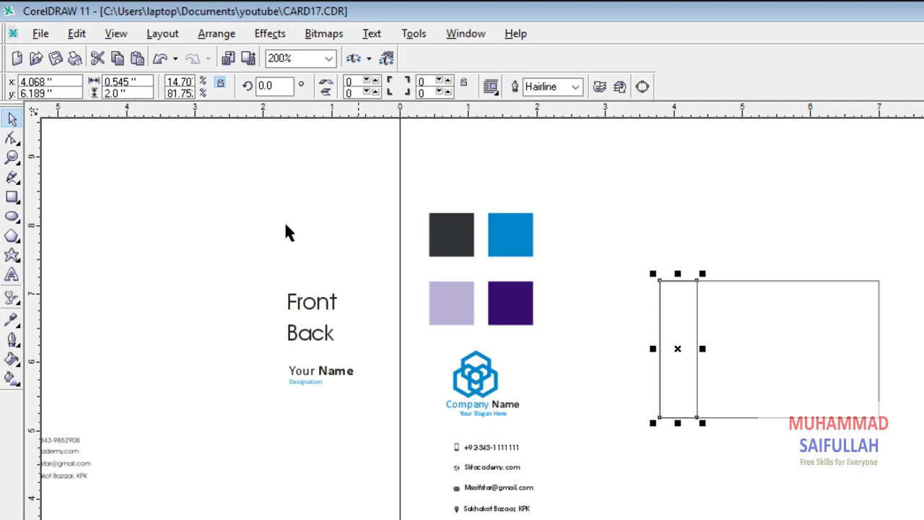
# Convert the narrow strip to curves and slant its right side inward toward the bottom, making the shape about 0.56 inches wide.
pyautogui.click(216, 33)
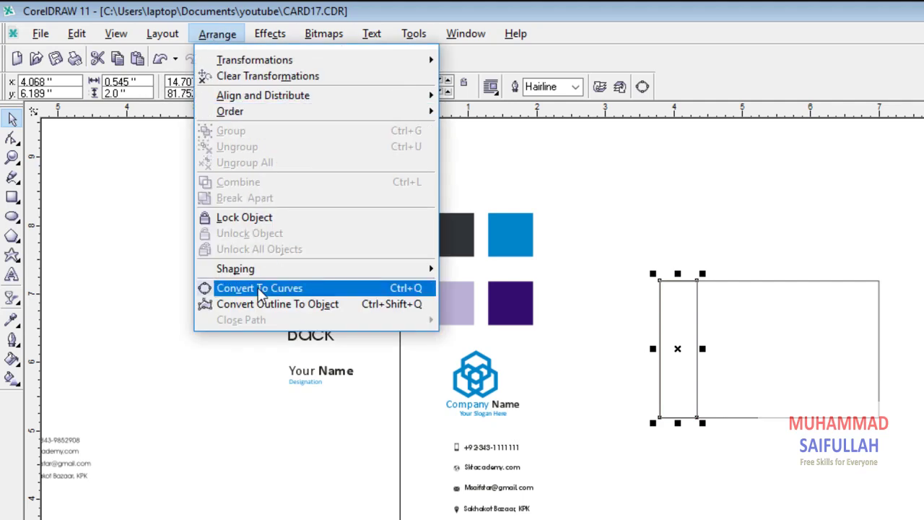
pyautogui.click(259, 290)
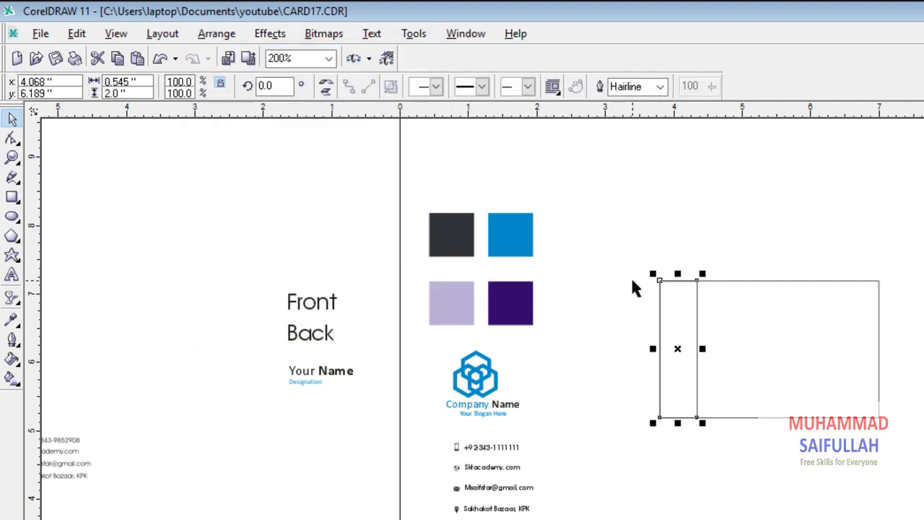
pyautogui.scroll(2, 688, 284)
pyautogui.click(701, 260)
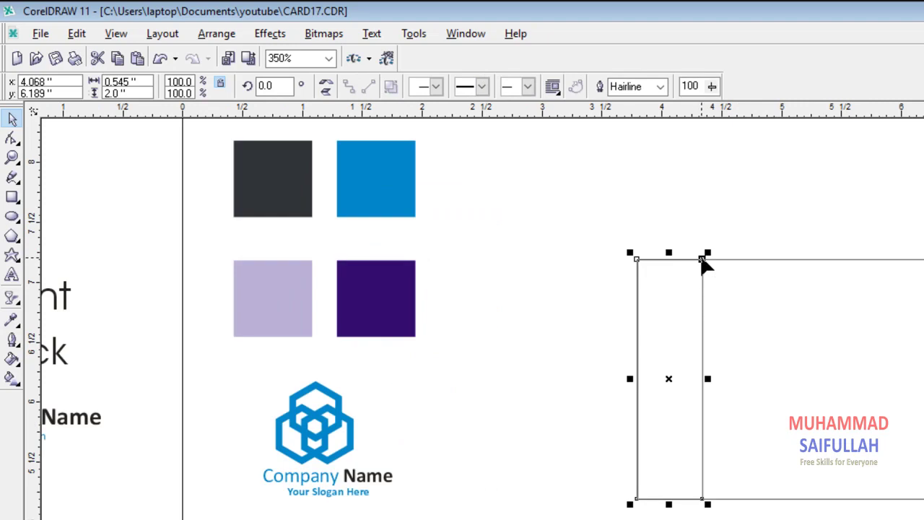
pyautogui.moveTo(702, 258); pyautogui.dragTo(727, 261)
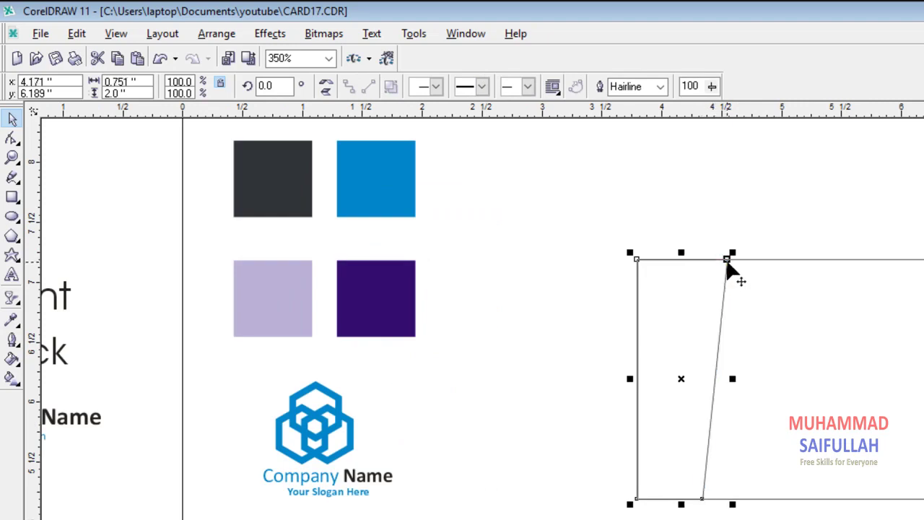
pyautogui.click(702, 498)
pyautogui.moveTo(702, 499); pyautogui.dragTo(672, 499)
pyautogui.moveTo(733, 378); pyautogui.dragTo(711, 385)
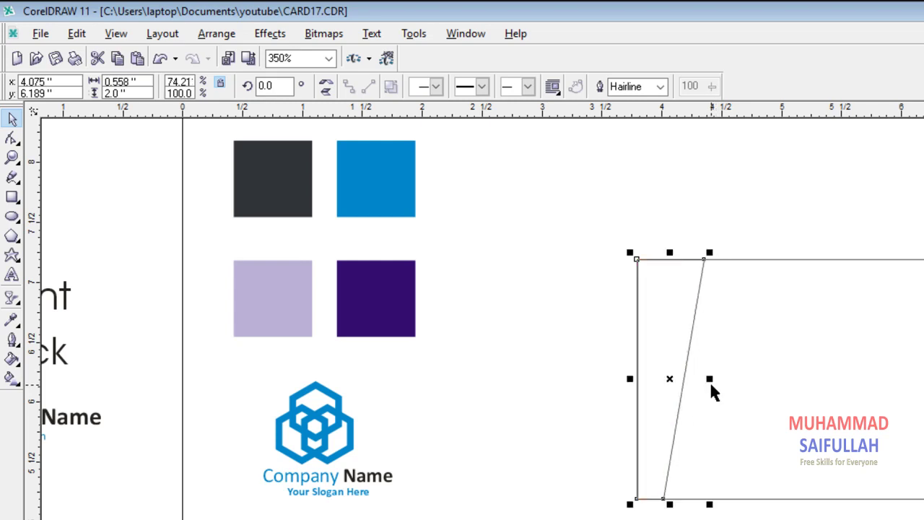
# Duplicate the slanted strip in place by copying and pasting it.
pyautogui.click(585, 341)
pyautogui.click(693, 324)
pyautogui.click(77, 33)
pyautogui.click(94, 122)
pyautogui.click(64, 31)
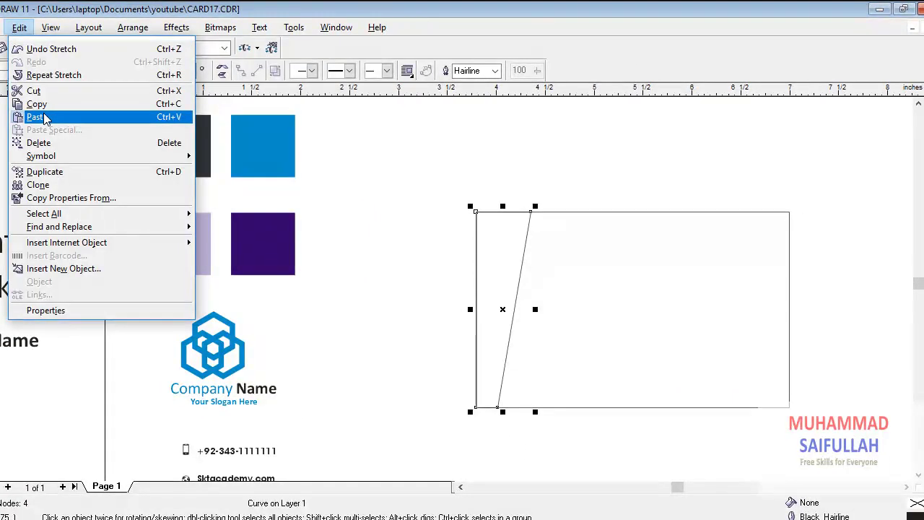
pyautogui.click(39, 117)
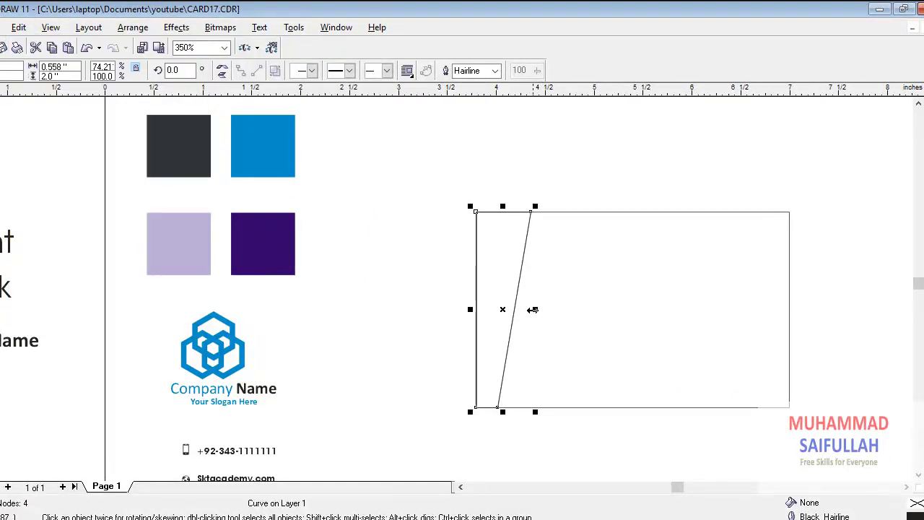
# Widen the duplicate strip to about 0.71 inches and shift its lower-right node inward so the two slanted edges cross.
pyautogui.moveTo(532, 310); pyautogui.dragTo(549, 313)
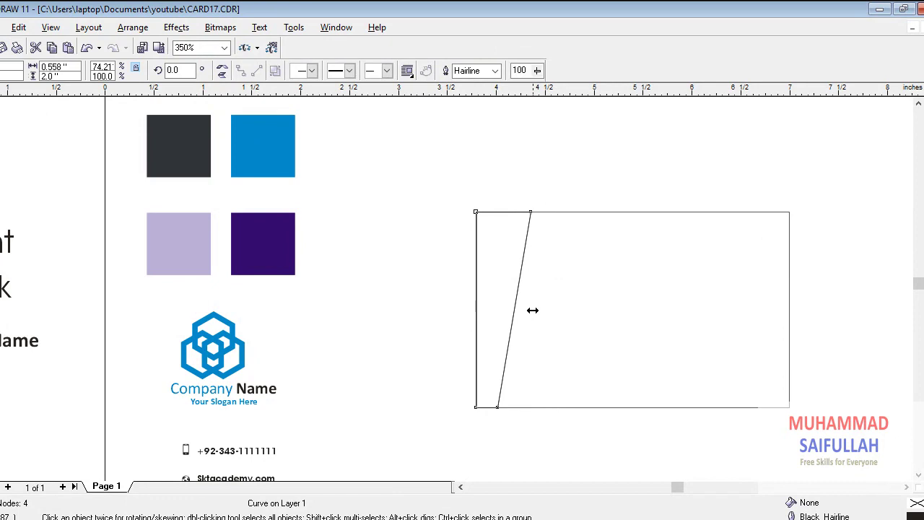
pyautogui.moveTo(419, 274); pyautogui.dragTo(392, 265)
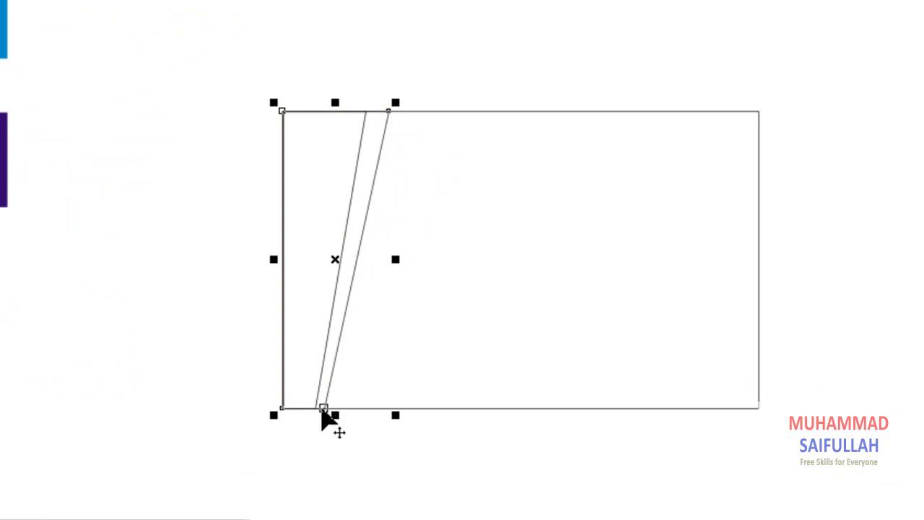
pyautogui.moveTo(323, 410); pyautogui.dragTo(305, 408)
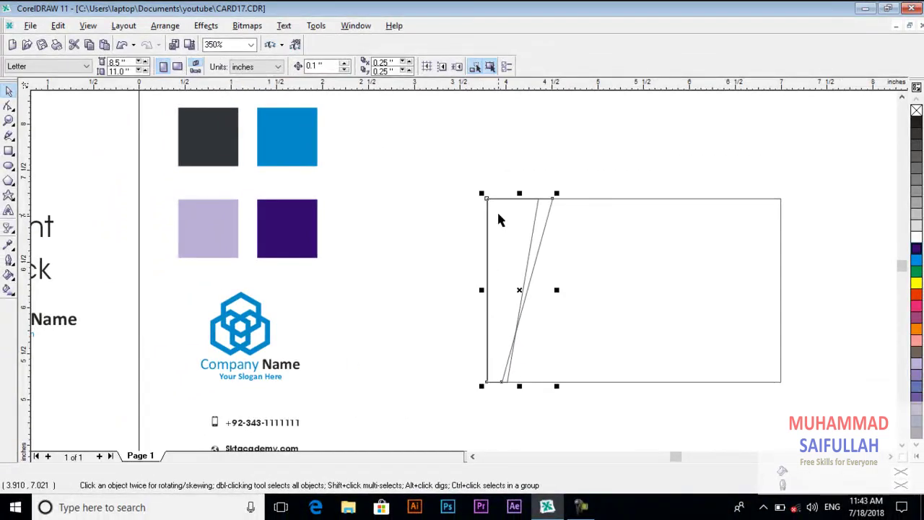
# Fill the wider slanted shape with the blue sampled from the blue swatch and set its outline to None.
pyautogui.click(497, 215)
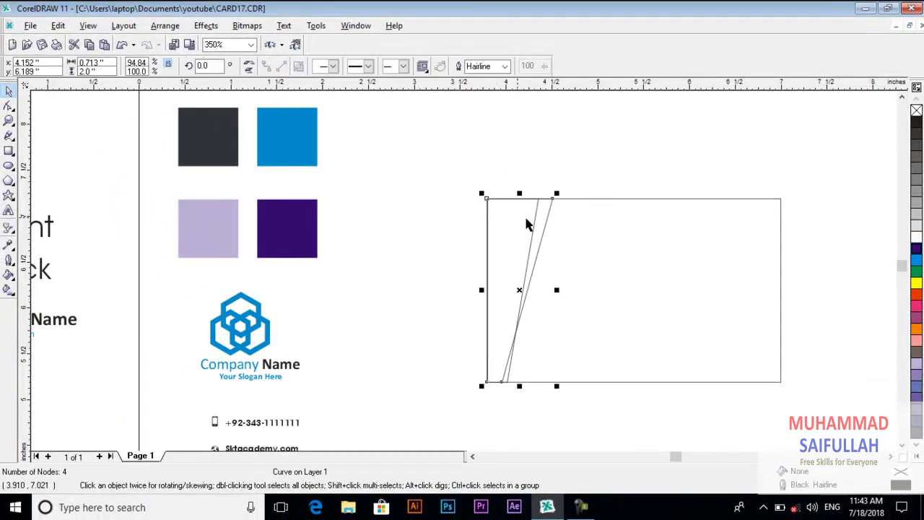
pyautogui.click(531, 148)
pyautogui.click(9, 246)
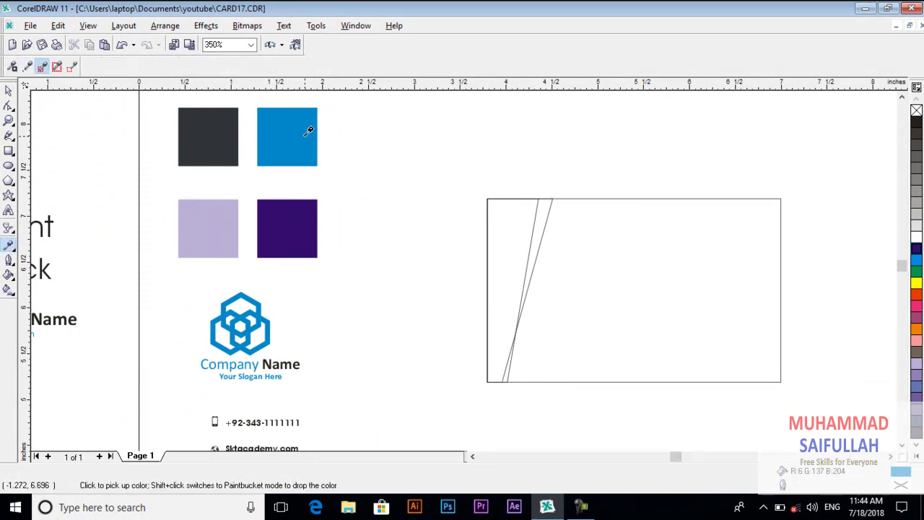
pyautogui.click(513, 210)
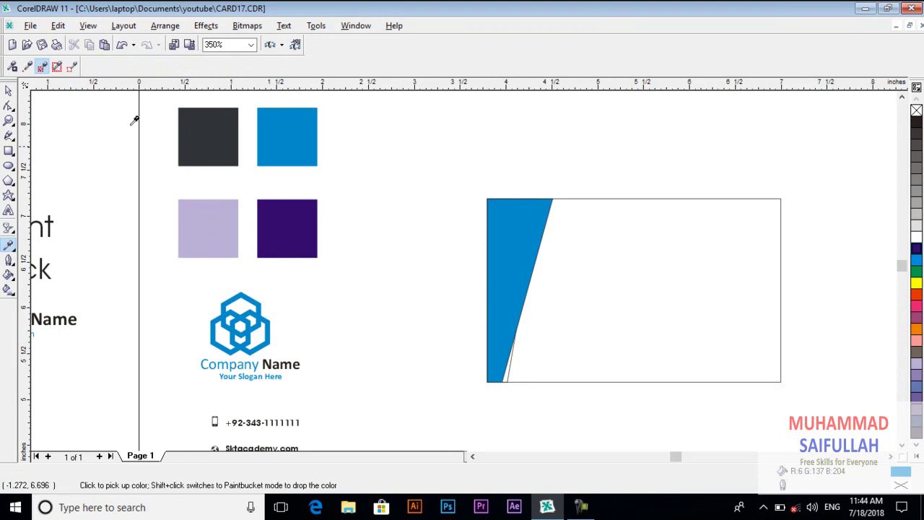
pyautogui.click(9, 90)
pyautogui.click(514, 208)
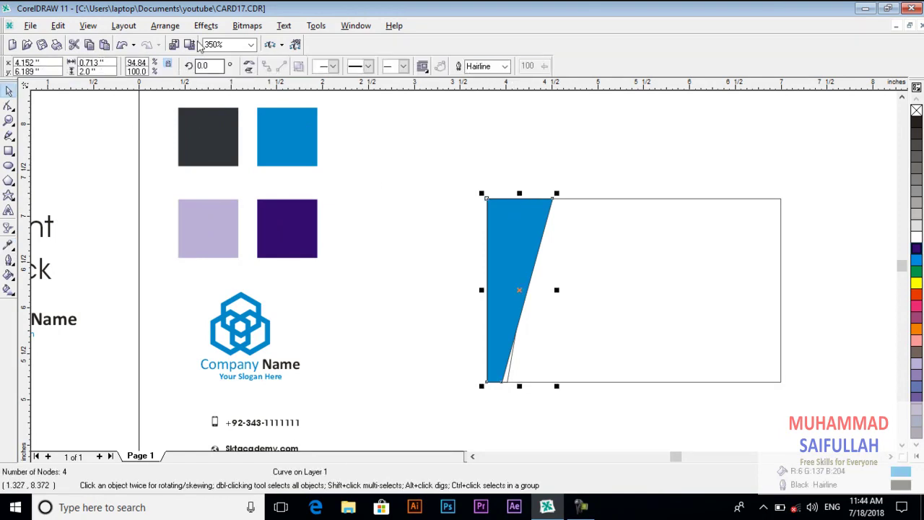
pyautogui.click(504, 66)
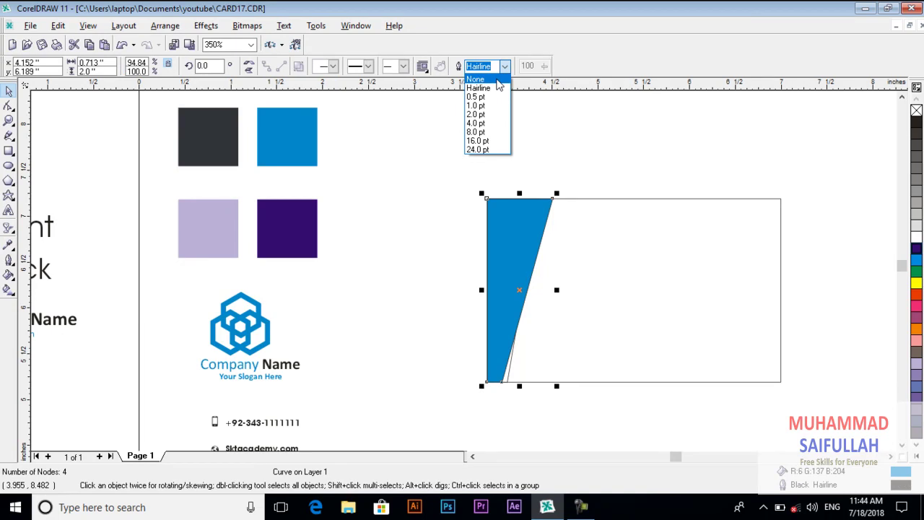
pyautogui.click(476, 79)
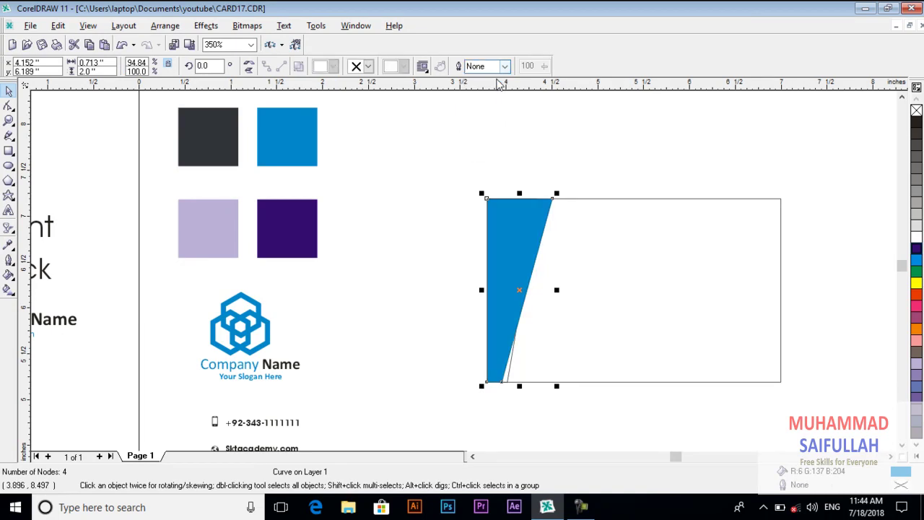
# Send the blue slanted shape to the back of the stacking order.
pyautogui.click(165, 26)
pyautogui.moveTo(243, 85)
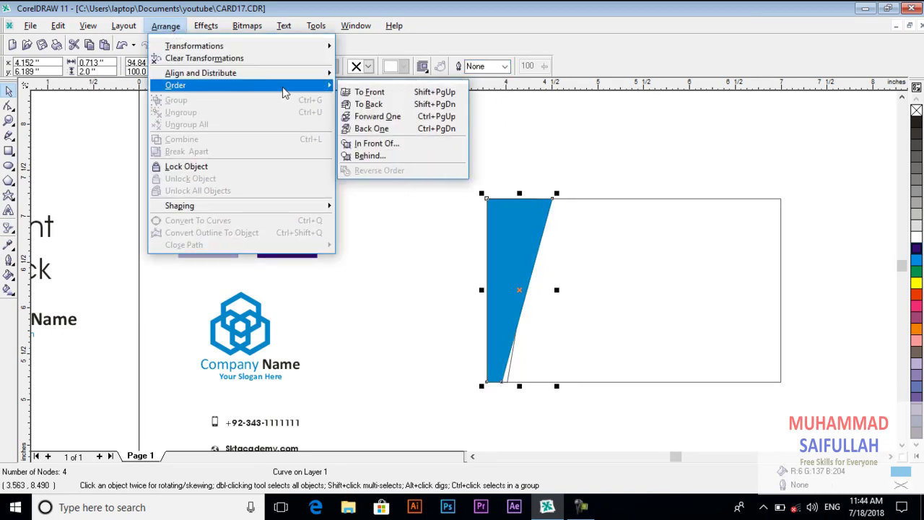
pyautogui.click(393, 105)
pyautogui.click(503, 197)
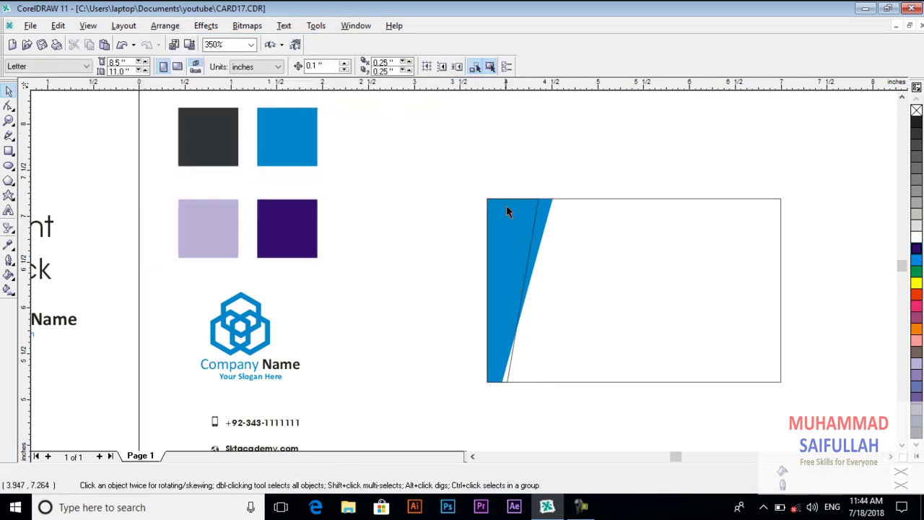
# Fill the narrower slanted shape with the dark grey sampled from its swatch and remove its outline.
pyautogui.click(508, 217)
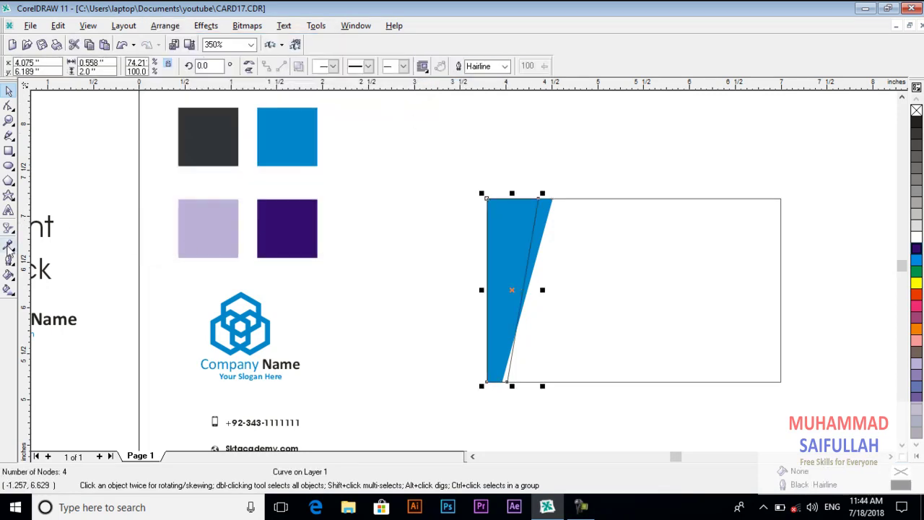
pyautogui.click(9, 244)
pyautogui.click(221, 135)
pyautogui.click(513, 234)
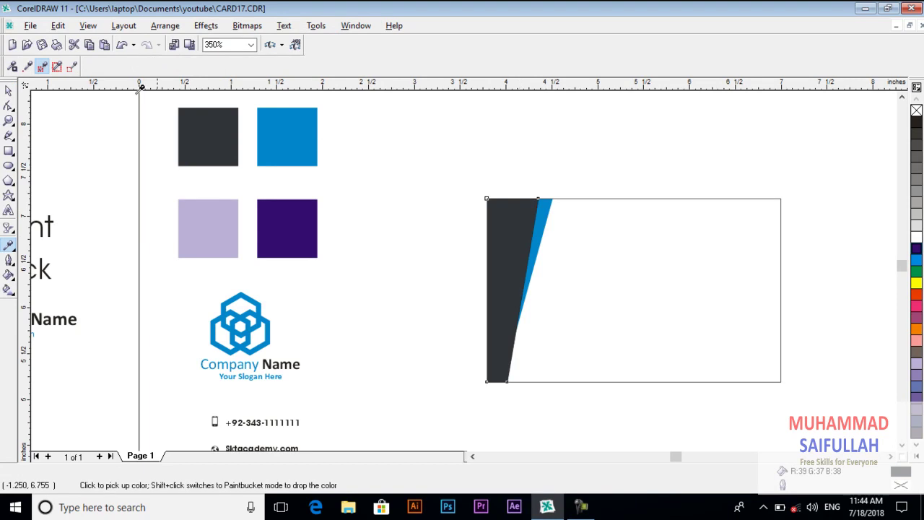
pyautogui.click(8, 90)
pyautogui.click(504, 66)
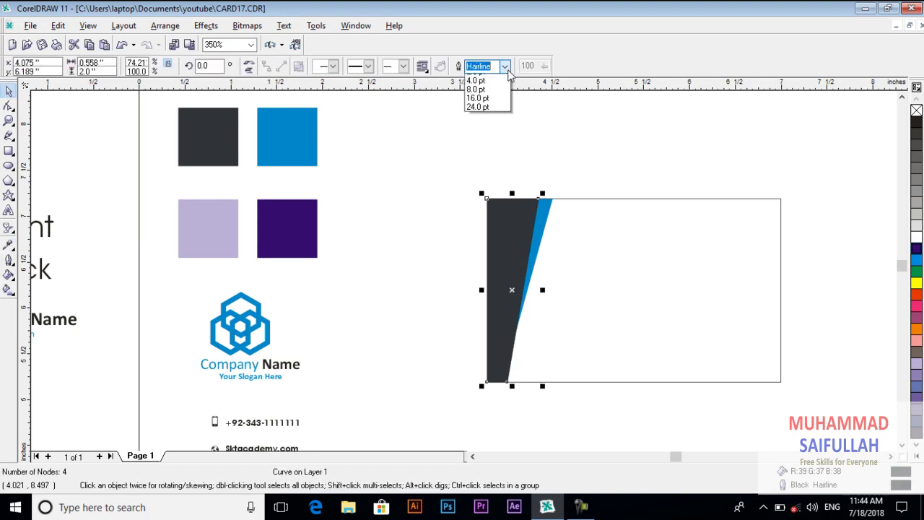
pyautogui.click(481, 76)
pyautogui.click(536, 132)
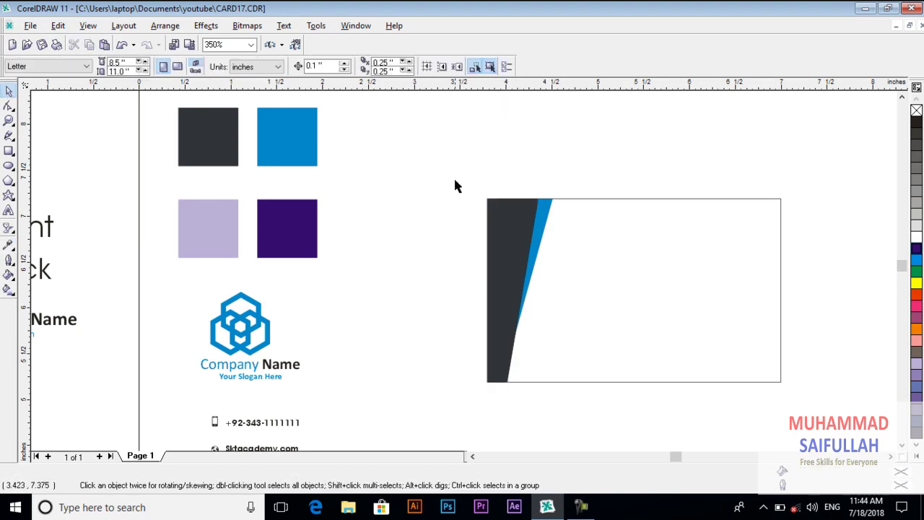
# Try to mirror the dark grey and blue slanted shapes together horizontally.
pyautogui.moveTo(577, 396); pyautogui.dragTo(577, 405)
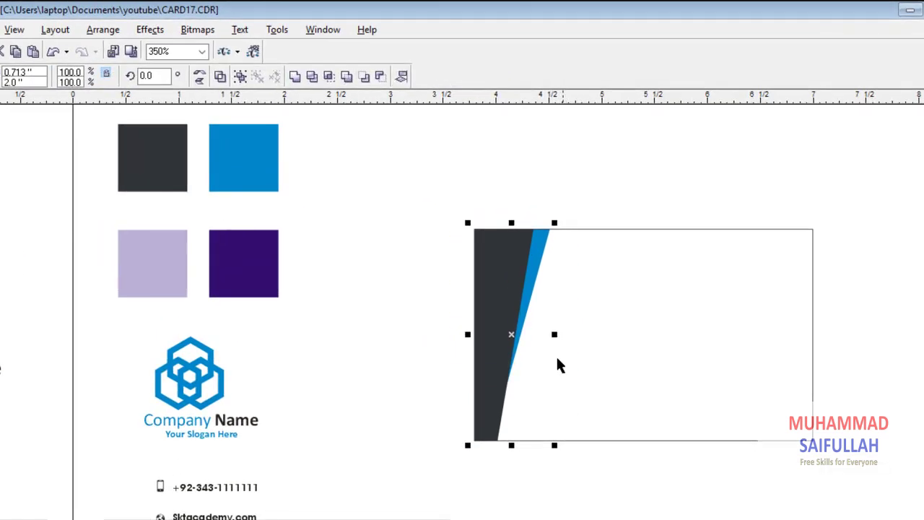
pyautogui.click(58, 31)
pyautogui.click(80, 112)
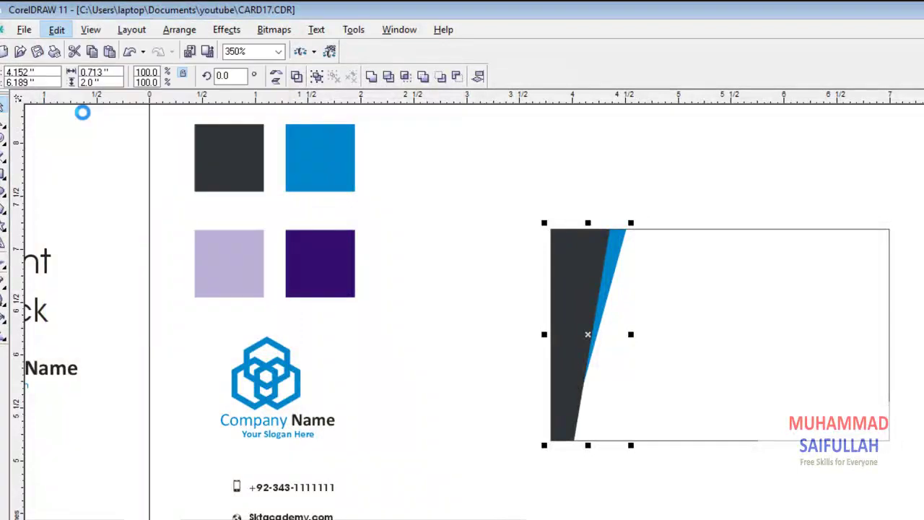
pyautogui.click(278, 77)
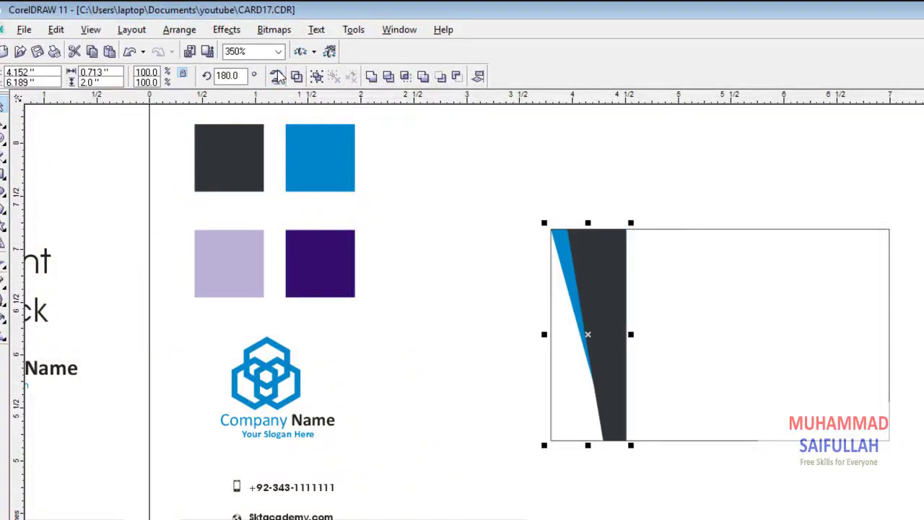
pyautogui.click(277, 77)
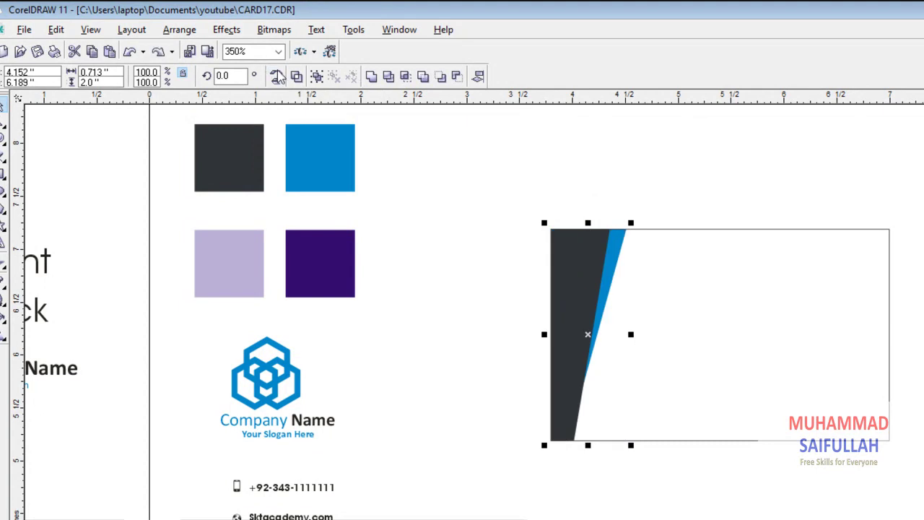
# Paste a copy of the two selected slanted shapes in place and mirror the copy horizontally.
pyautogui.click(61, 30)
pyautogui.click(88, 114)
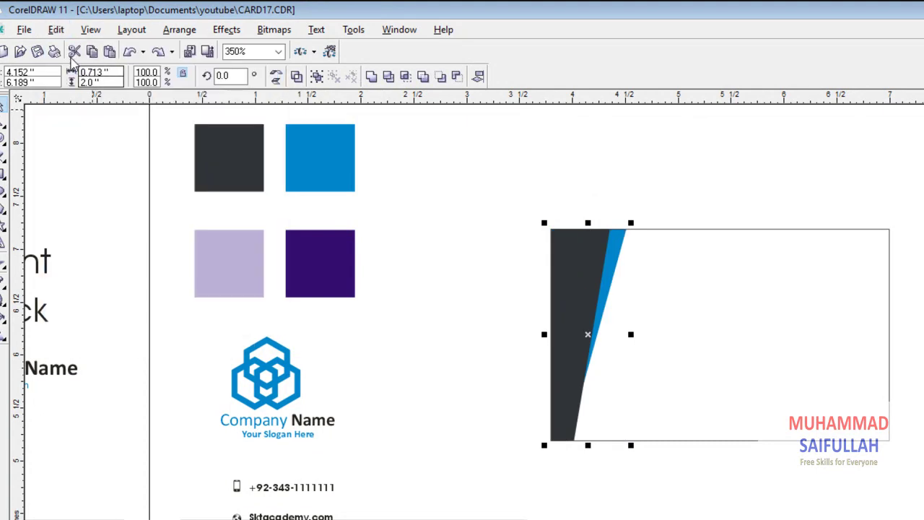
pyautogui.click(58, 31)
pyautogui.click(97, 123)
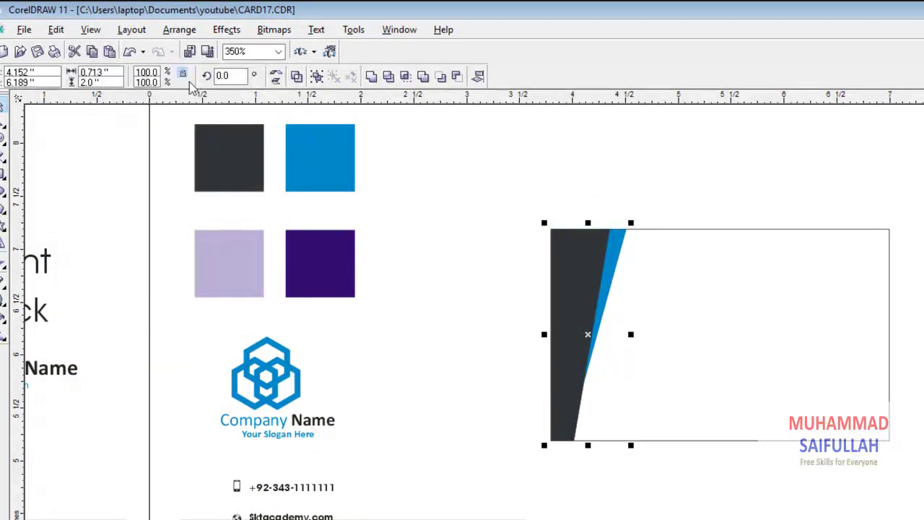
pyautogui.click(278, 77)
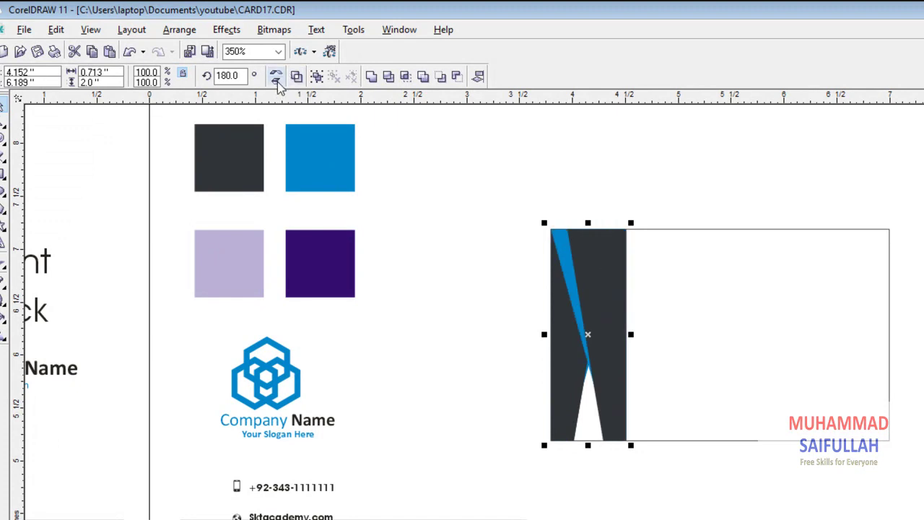
# Mirror the copied dark grey and blue shapes vertically and move them across to the card's right edge.
pyautogui.click(277, 82)
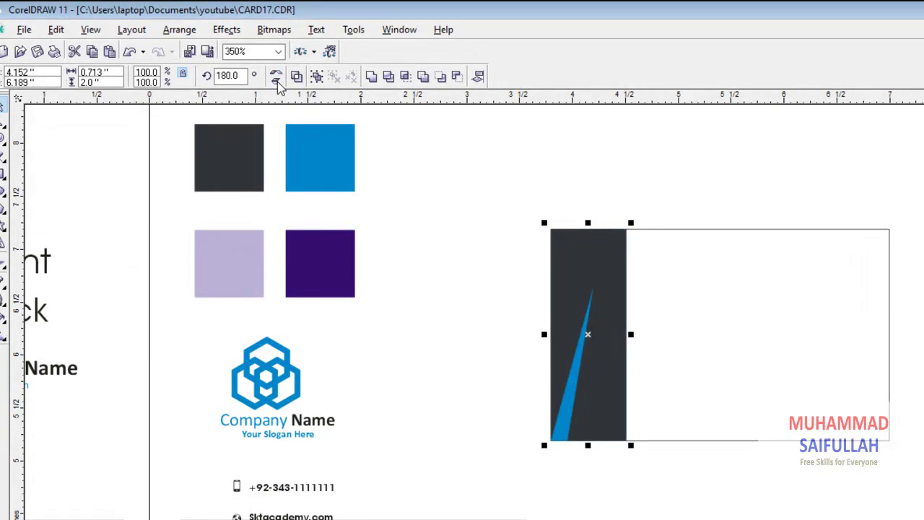
pyautogui.press('Right')
pyautogui.press('Right')
pyautogui.press('Right')
pyautogui.press('Right')
pyautogui.press('Right')
pyautogui.press('Right')
pyautogui.press('Right')
pyautogui.press('Right')
pyautogui.press('Right')
pyautogui.press('Right')
pyautogui.press('Right')
pyautogui.press('Right')
pyautogui.press('Right')
pyautogui.press('Right')
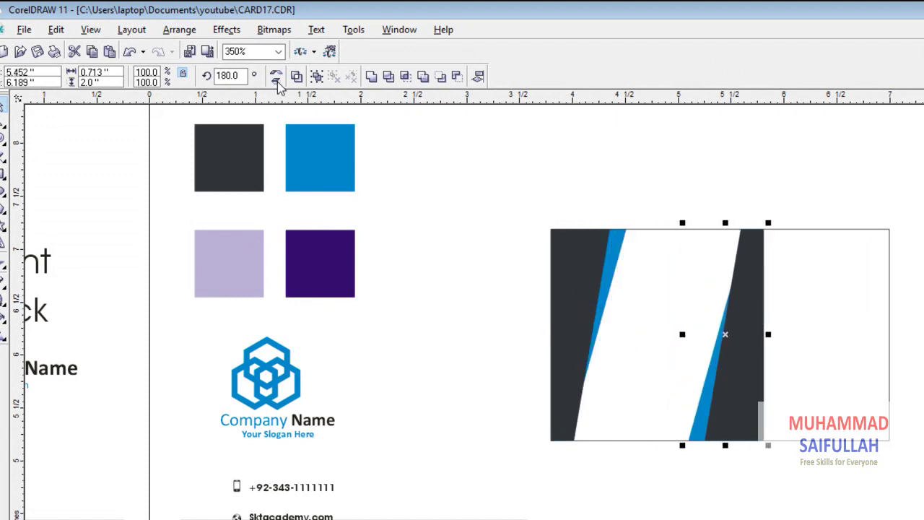
pyautogui.press('Right')
pyautogui.press('Right')
pyautogui.press('Right')
pyautogui.press('Right')
pyautogui.press('Right')
pyautogui.press('Right')
pyautogui.press('Right')
pyautogui.press('Right')
pyautogui.press('Right')
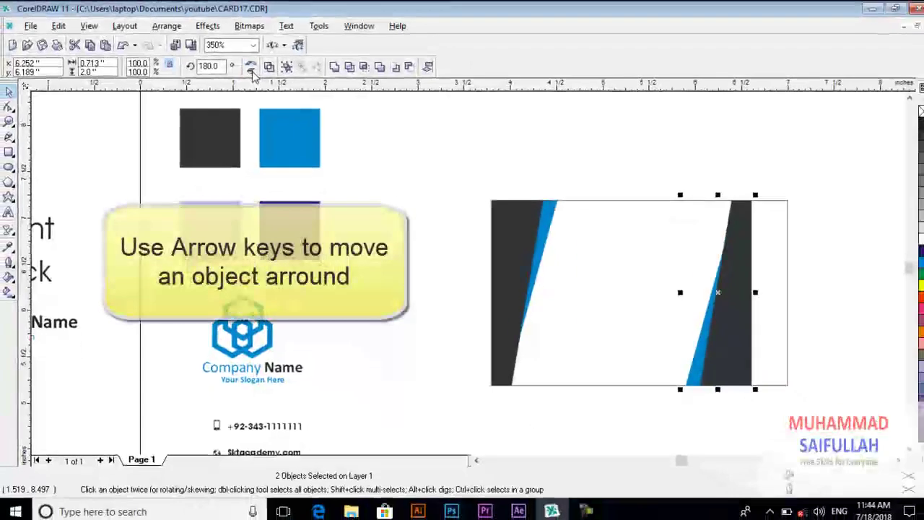
pyautogui.press('Right')
pyautogui.press('Right')
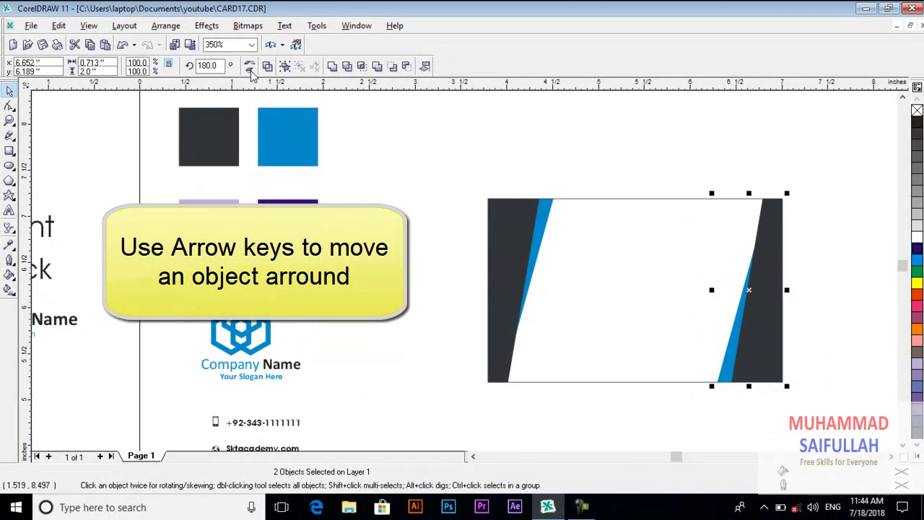
pyautogui.click(491, 190)
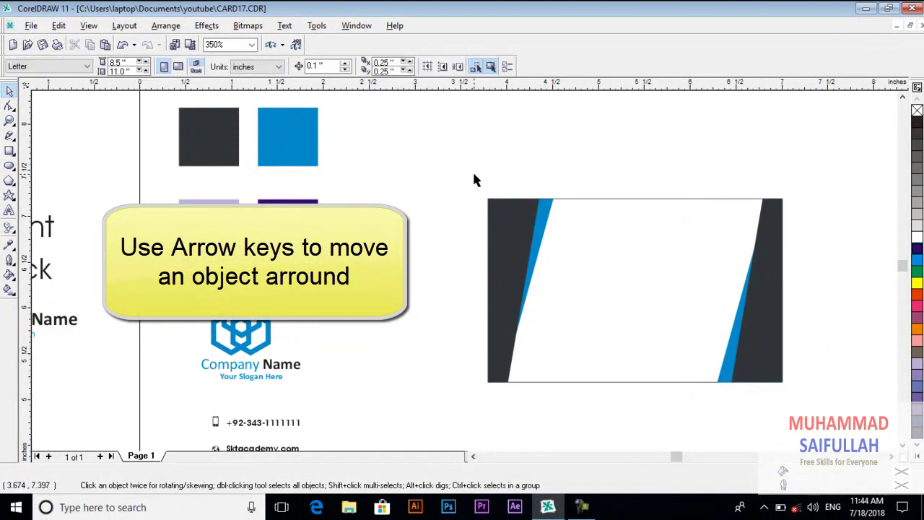
# Paste a copy of the logo with its company name and slogan in place over the original.
pyautogui.scroll(-3, 382, 195)
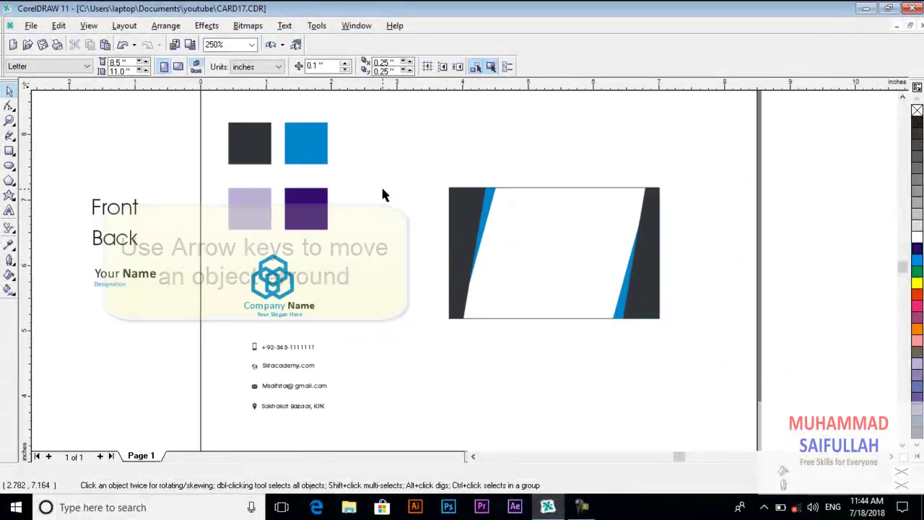
pyautogui.moveTo(332, 254); pyautogui.dragTo(229, 329)
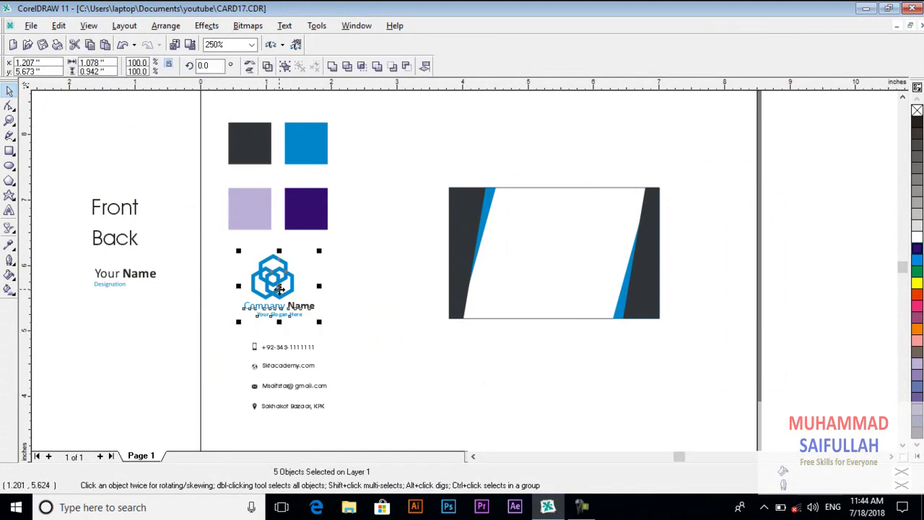
pyautogui.click(59, 25)
pyautogui.click(73, 95)
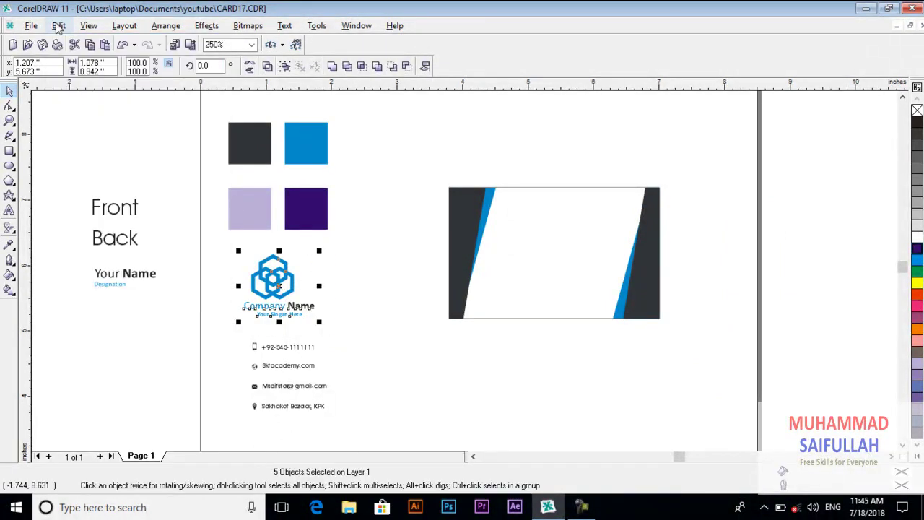
pyautogui.click(58, 25)
pyautogui.click(72, 108)
pyautogui.click(273, 289)
pyautogui.click(318, 249)
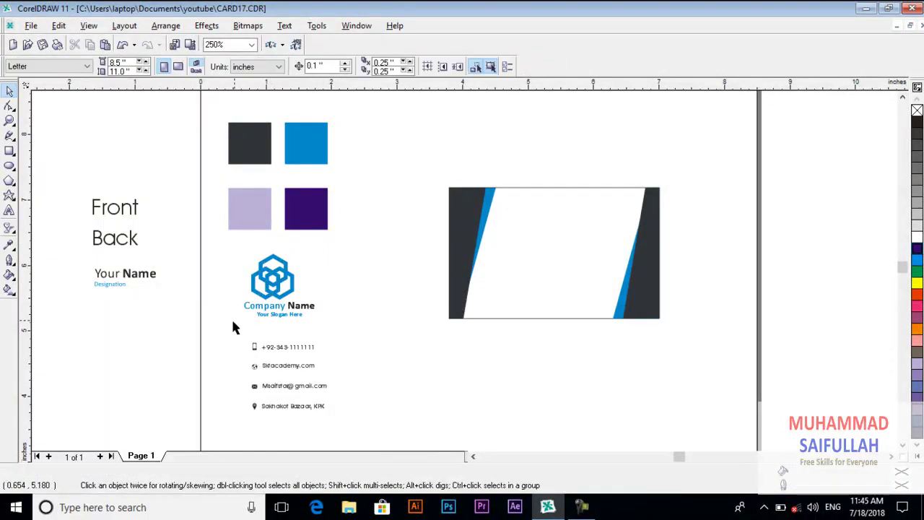
# Group all the logo, company name and slogan objects and move the group onto the middle of the card.
pyautogui.moveTo(236, 322); pyautogui.dragTo(318, 247)
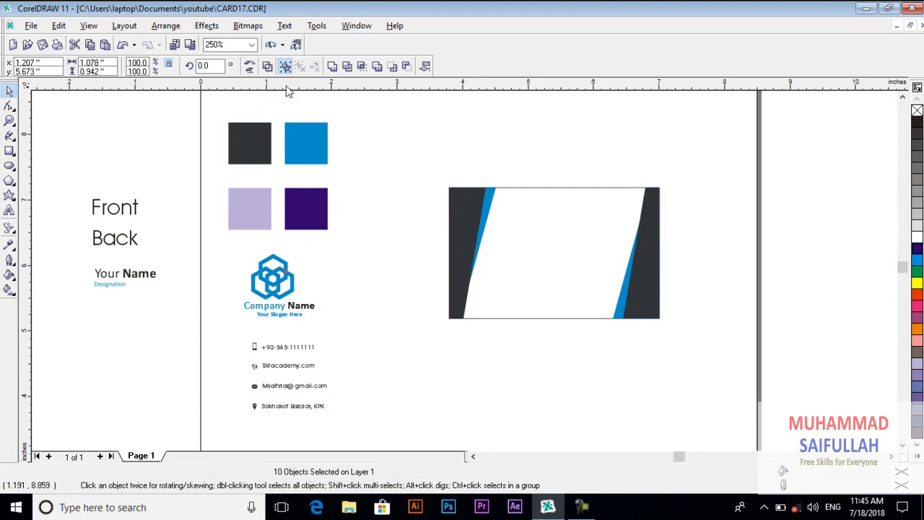
pyautogui.hotkey('ctrl', 'g')
pyautogui.moveTo(283, 286); pyautogui.dragTo(554, 248)
pyautogui.click(543, 362)
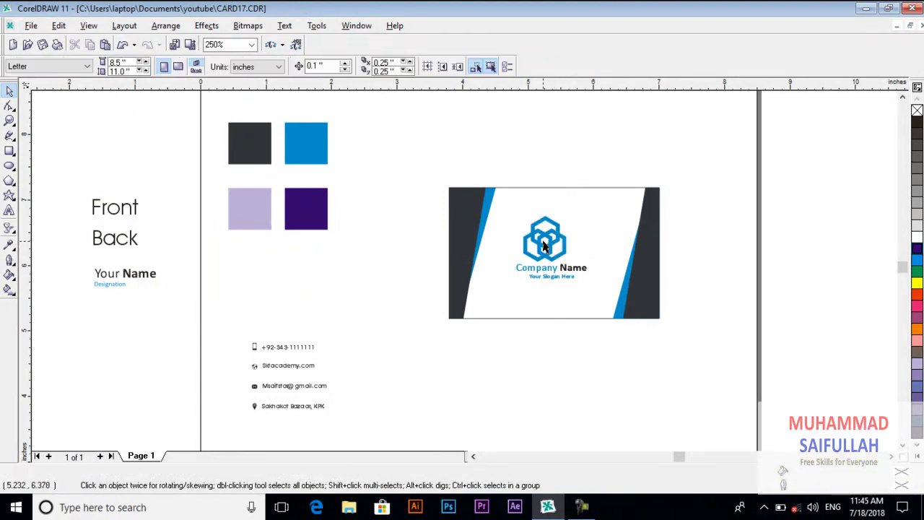
# Centre the logo group horizontally and vertically on the card rectangle.
pyautogui.click(545, 246)
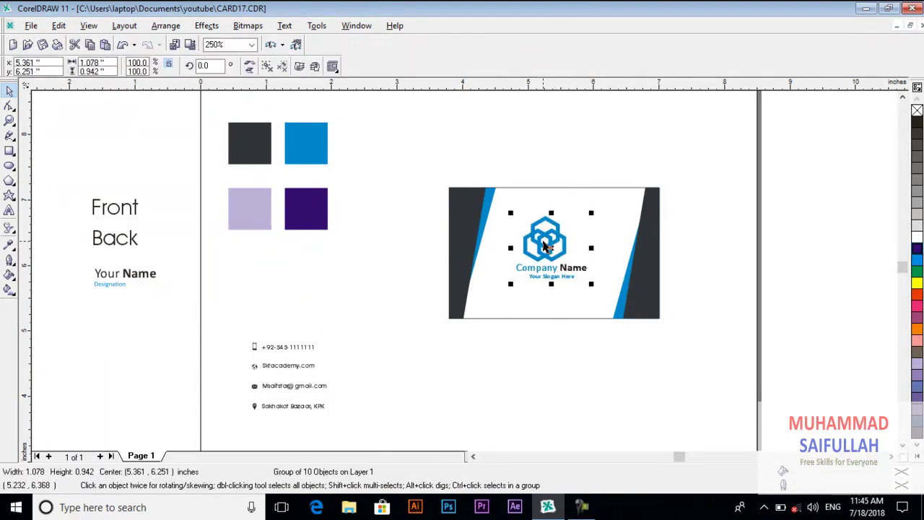
pyautogui.keyDown('shift'); pyautogui.click(588, 193); pyautogui.keyUp('shift')
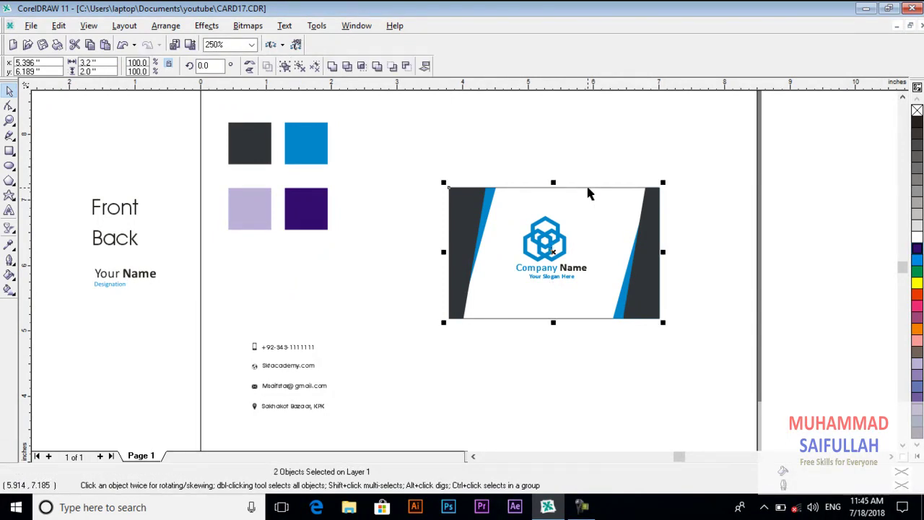
pyautogui.press('c')
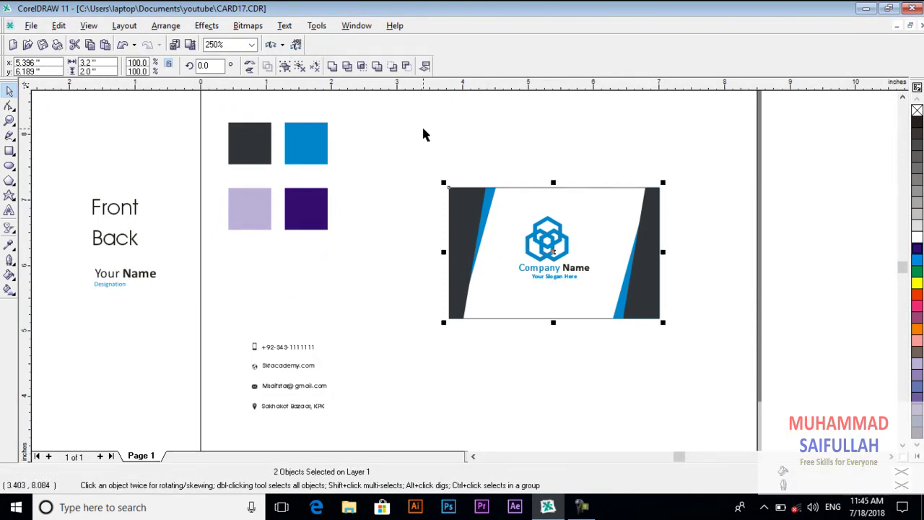
pyautogui.press('e')
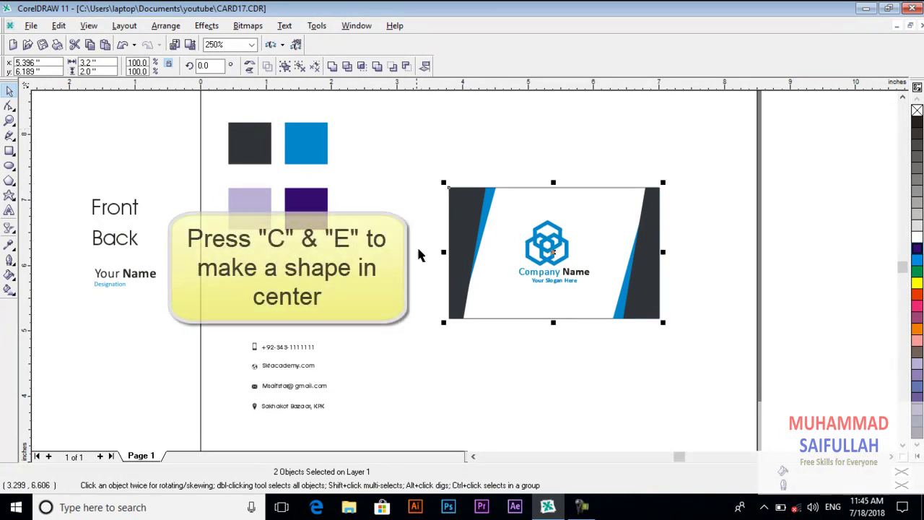
pyautogui.press('Escape')
# Move the "Front" label above the finished card design.
pyautogui.scroll(-2, 402, 113)
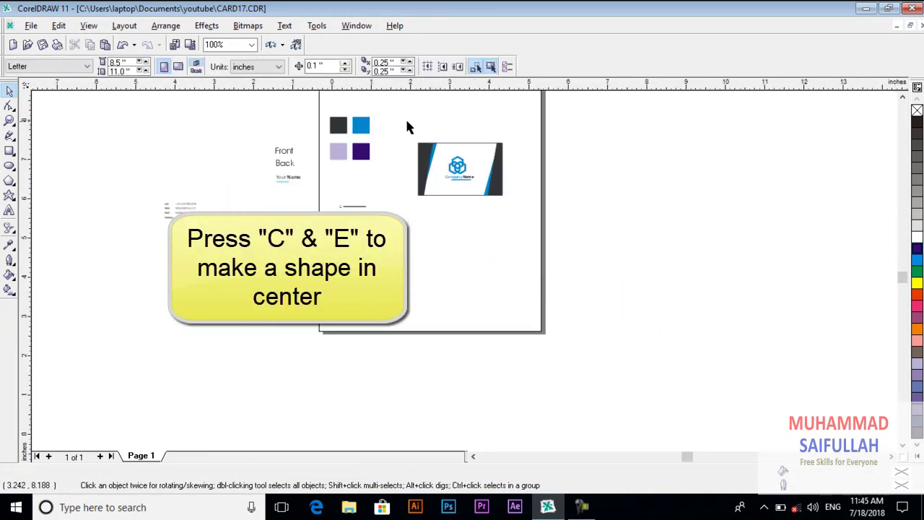
pyautogui.scroll(2, 405, 117)
pyautogui.moveTo(394, 187); pyautogui.dragTo(547, 151)
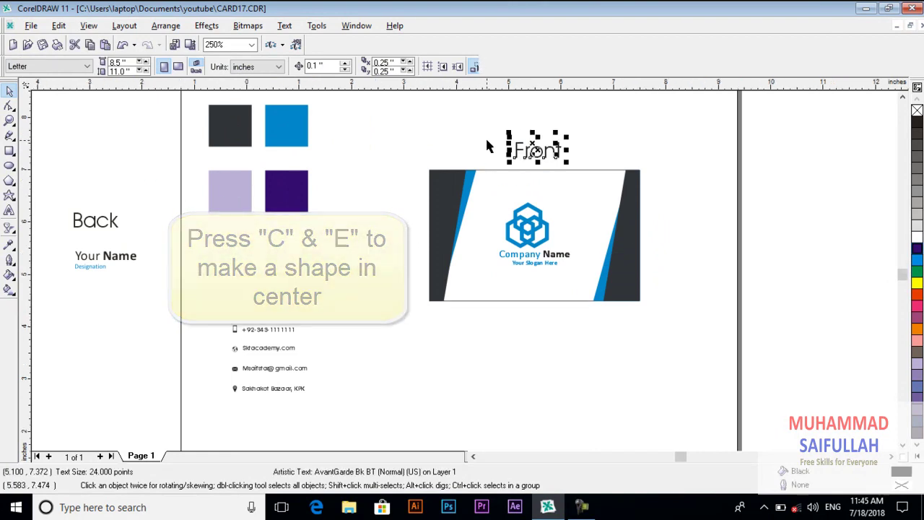
pyautogui.scroll(-1, 549, 151)
pyautogui.press('Escape')
# Copy the 3.2 by 2 inch card outline and place the copy directly below the front card.
pyautogui.click(508, 165)
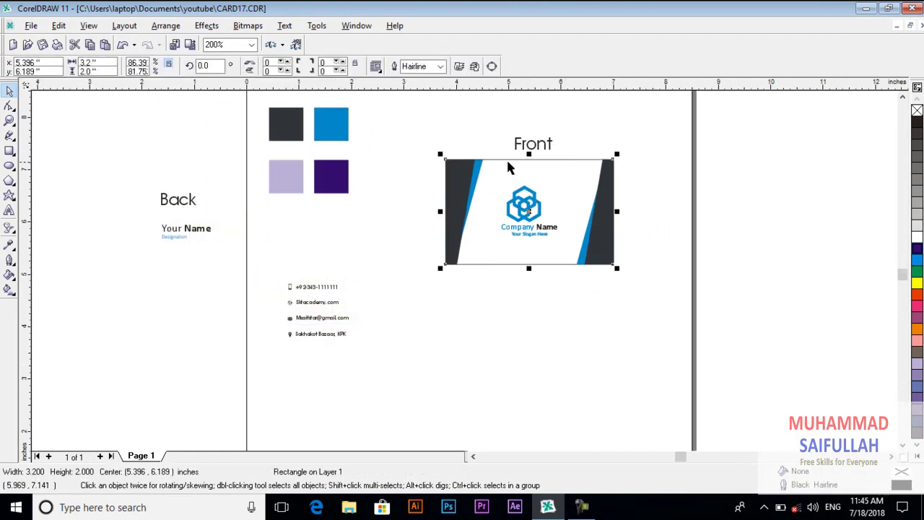
pyautogui.click(58, 25)
pyautogui.click(57, 96)
pyautogui.click(60, 25)
pyautogui.click(65, 109)
pyautogui.moveTo(525, 210); pyautogui.dragTo(526, 350)
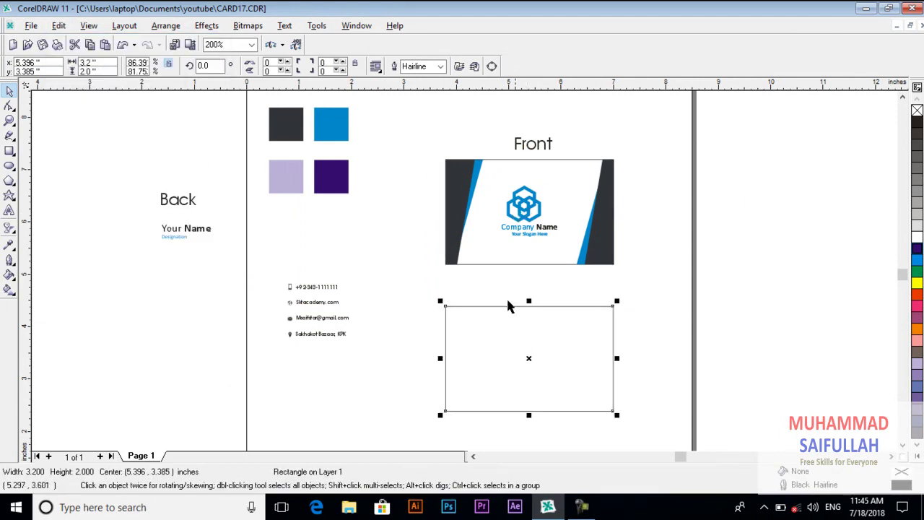
# Paste a copy of the lower card outline in place and narrow it to about 0.6 inch along the right edge.
pyautogui.scroll(-1, 525, 350)
pyautogui.scroll(1, 484, 339)
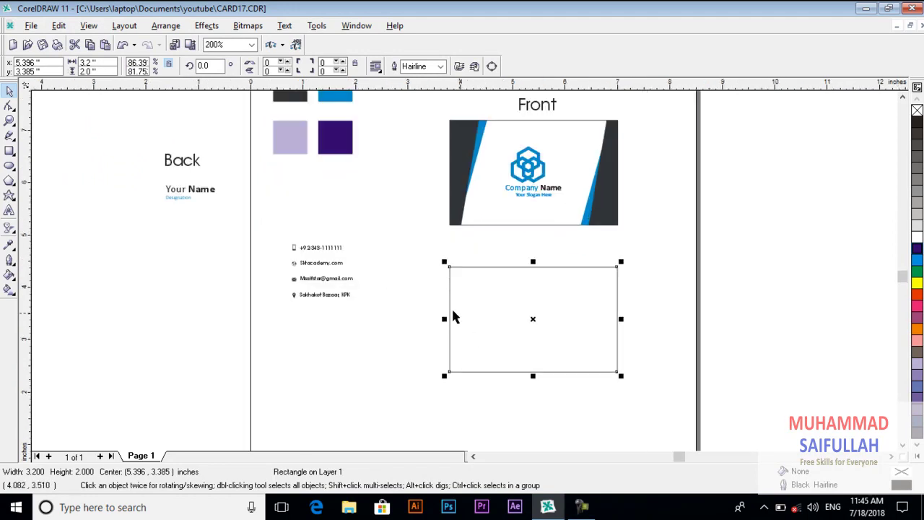
pyautogui.click(521, 296)
pyautogui.click(502, 296)
pyautogui.click(59, 25)
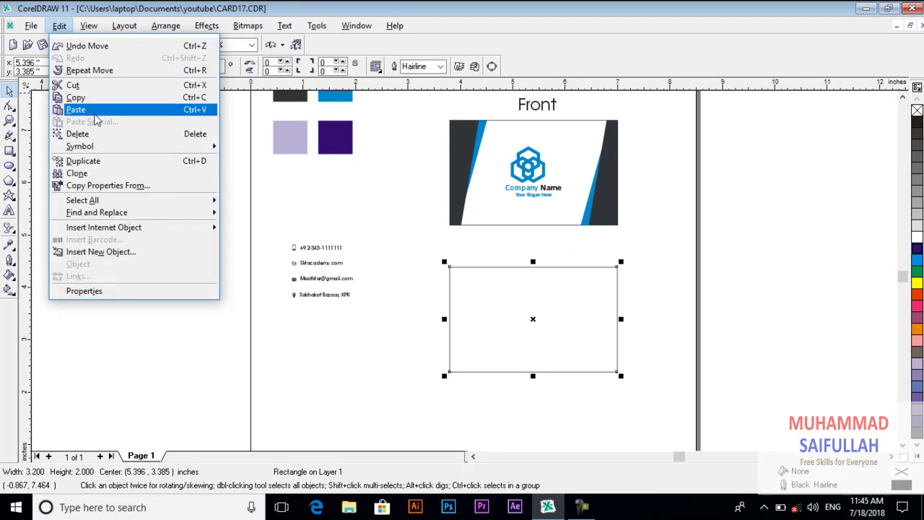
pyautogui.click(93, 95)
pyautogui.click(58, 25)
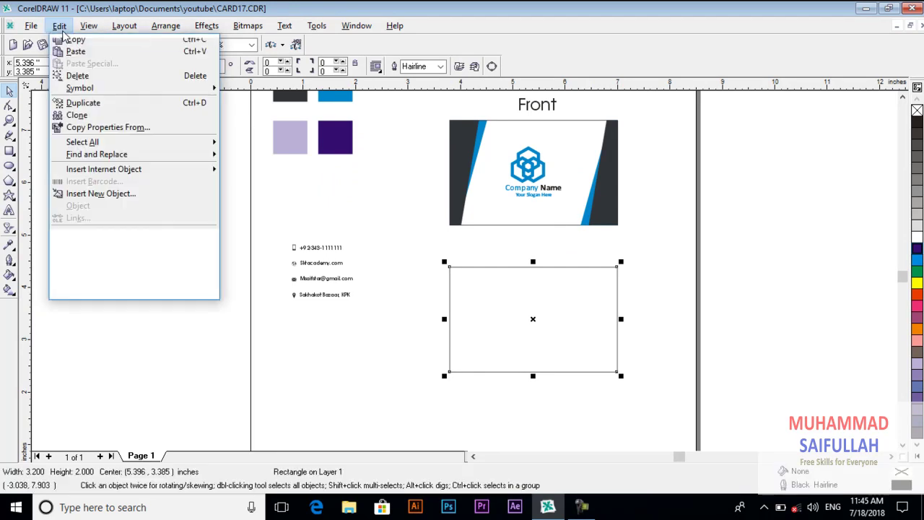
pyautogui.click(100, 114)
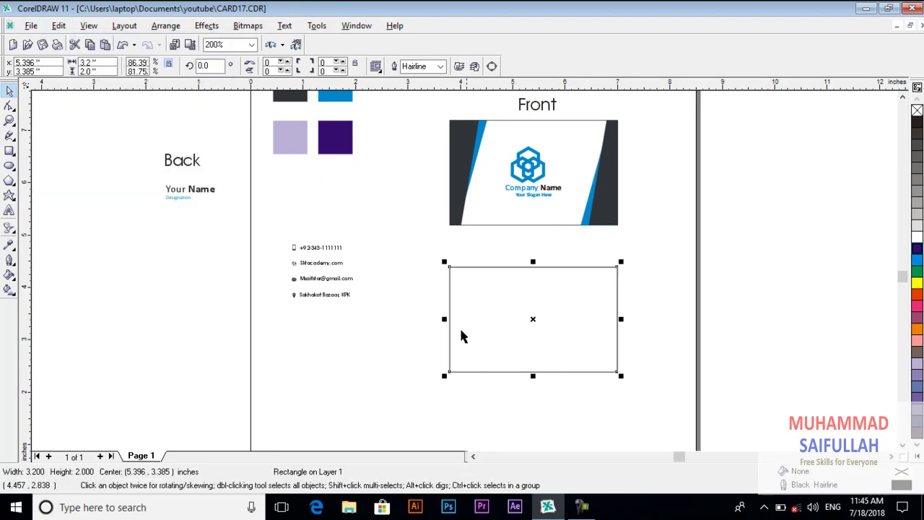
pyautogui.moveTo(444, 318); pyautogui.dragTo(582, 330)
# Convert the narrow rectangle to curves and move its two left corner nodes inward for a slanted edge, about 0.52 inch wide at the base.
pyautogui.click(165, 25)
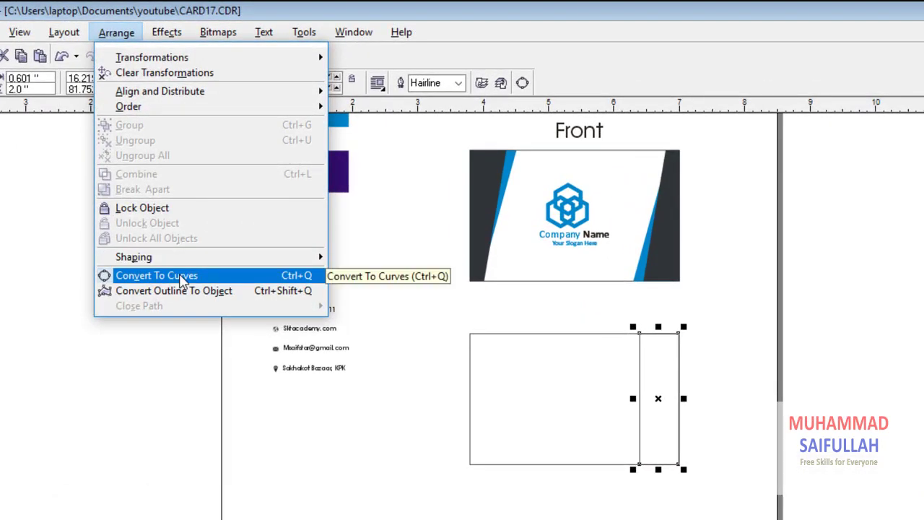
pyautogui.click(180, 278)
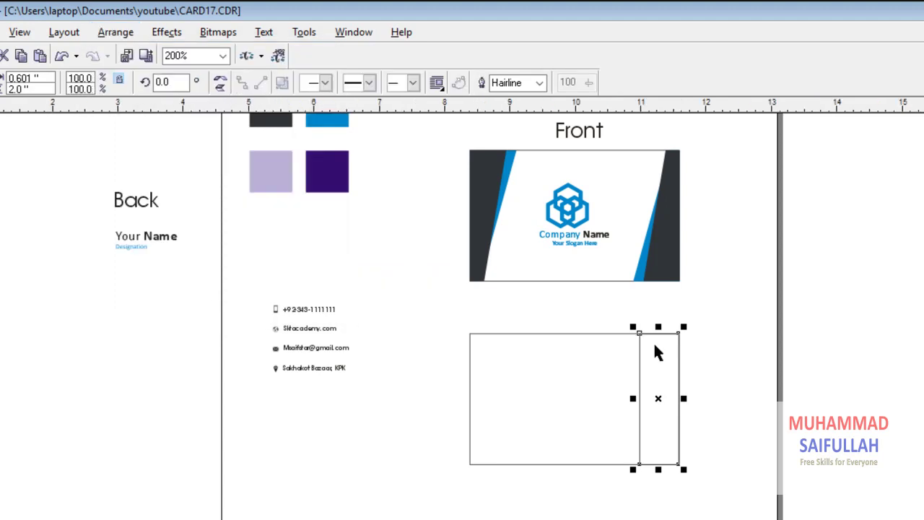
pyautogui.scroll(5, 673, 347)
pyautogui.moveTo(624, 322); pyautogui.dragTo(691, 322)
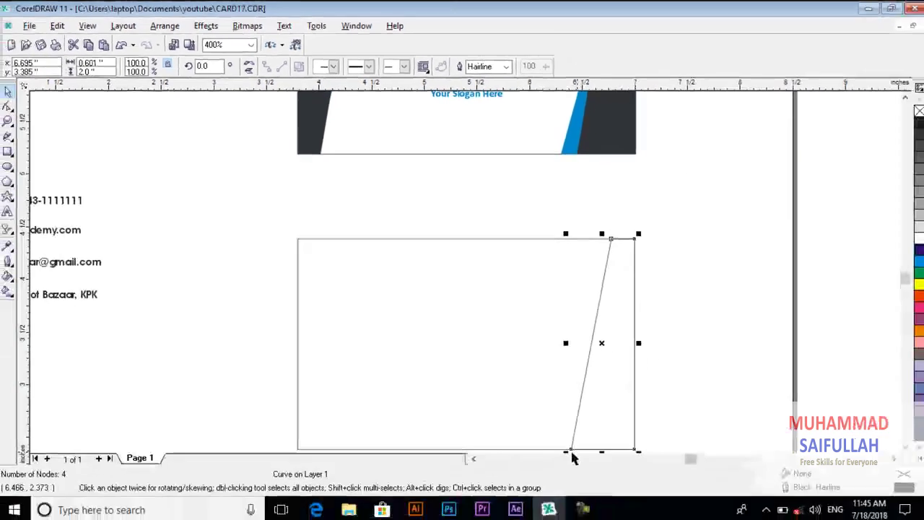
pyautogui.moveTo(570, 449); pyautogui.dragTo(577, 334)
pyautogui.moveTo(578, 328); pyautogui.dragTo(579, 328)
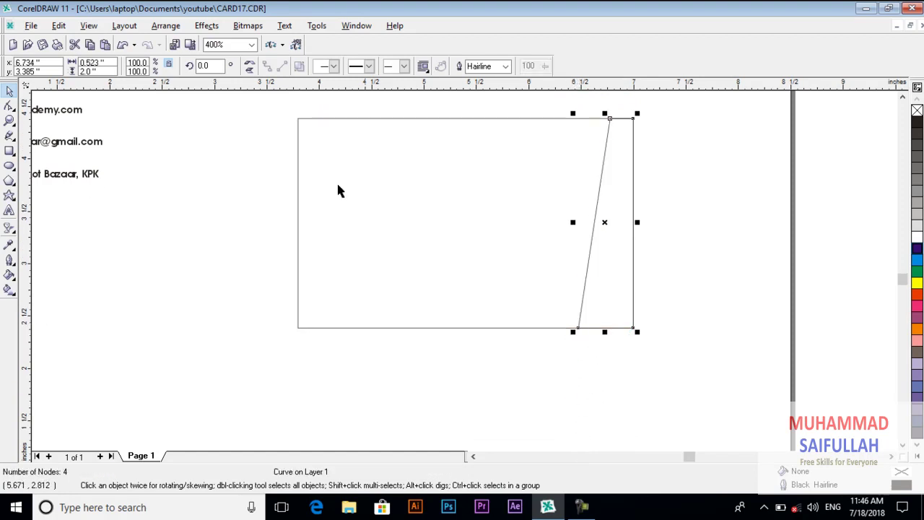
# Fill the slanted shape on the lower card with the dark grey sampled from its swatch and remove its outline.
pyautogui.scroll(-4, 265, 301)
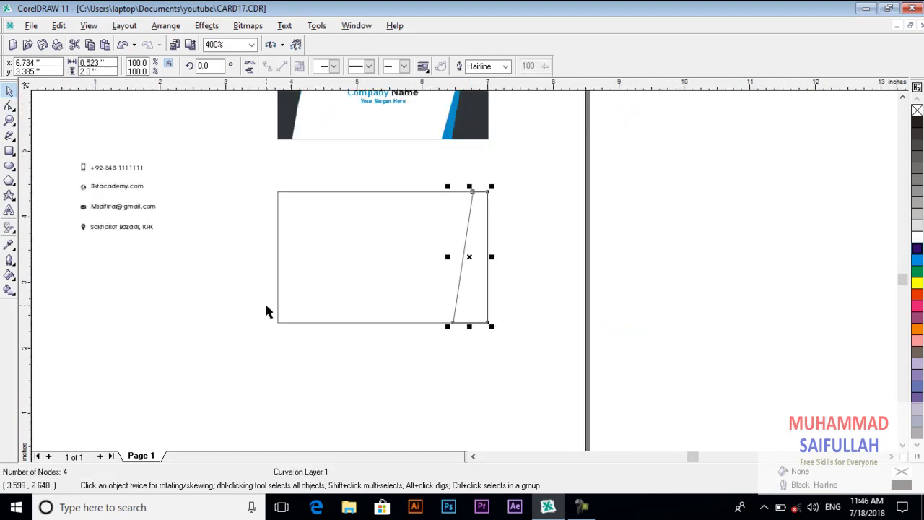
pyautogui.click(9, 244)
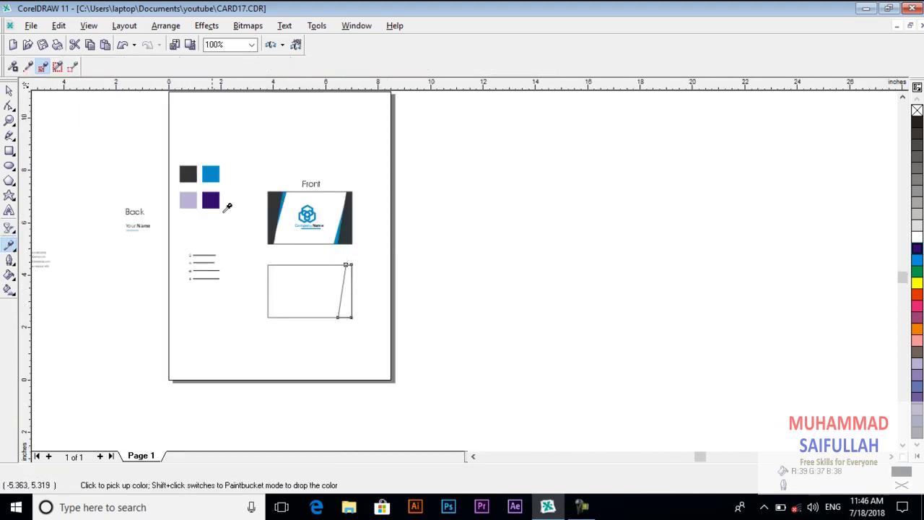
pyautogui.scroll(1, 281, 276)
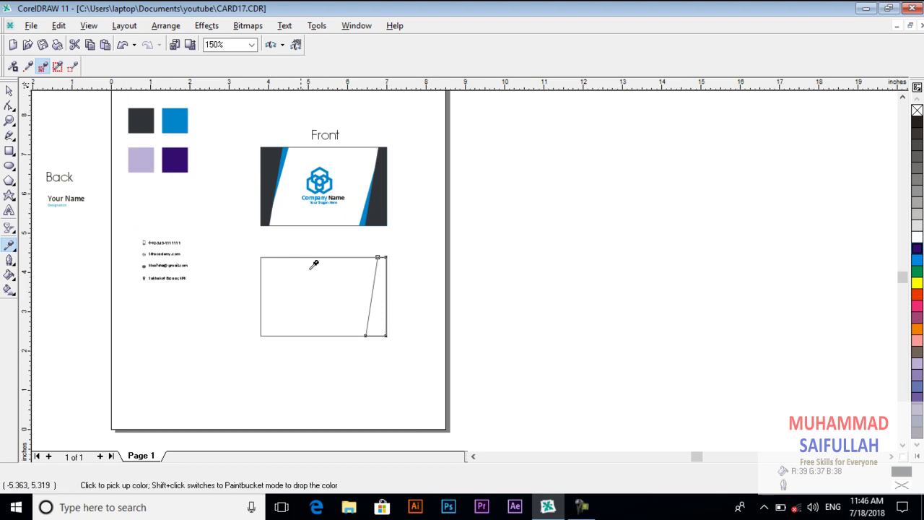
pyautogui.scroll(2, 371, 296)
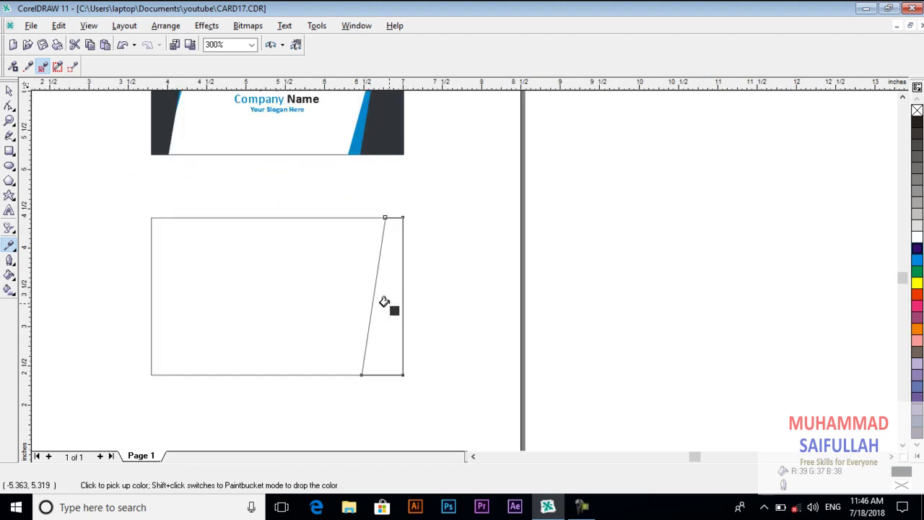
pyautogui.keyDown('shift'); pyautogui.click(385, 306); pyautogui.keyUp('shift')
pyautogui.press('space')
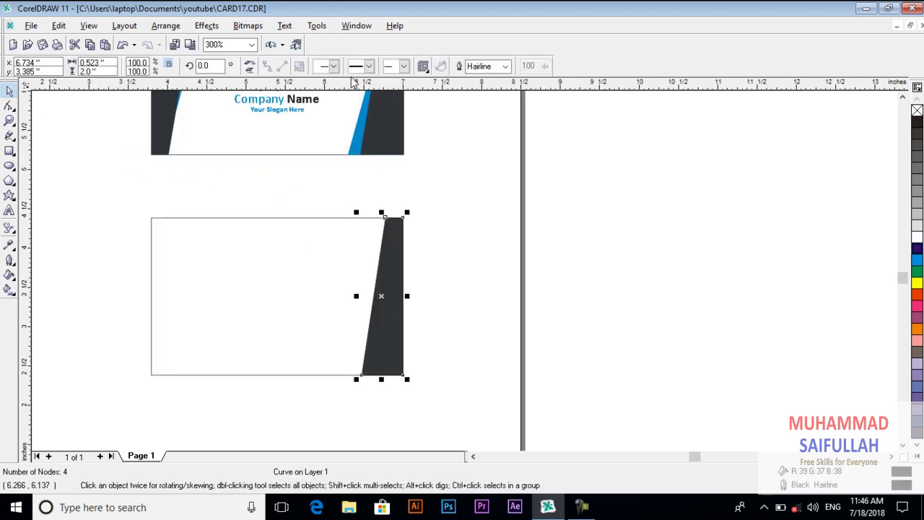
pyautogui.click(506, 65)
pyautogui.click(494, 78)
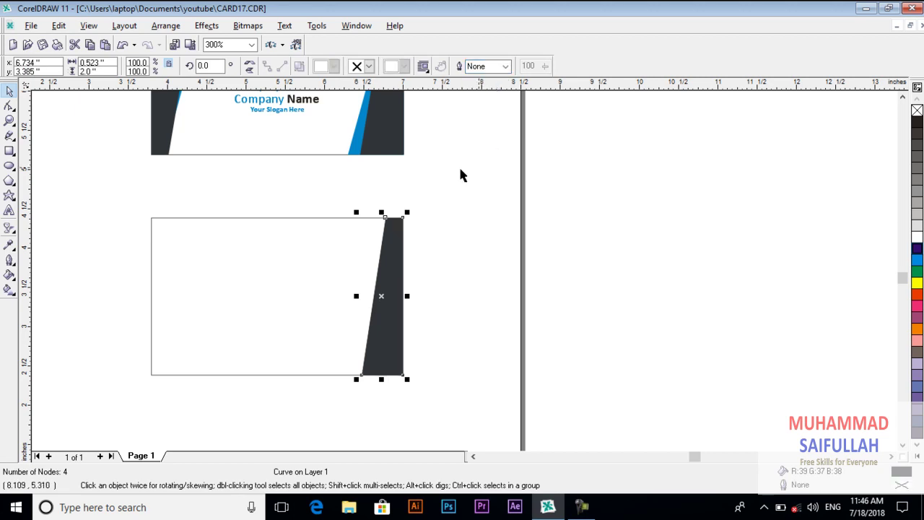
# Paste a copy of the dark grey slanted shape in place and widen it leftward to about 0.635 inch.
pyautogui.click(58, 25)
pyautogui.click(100, 95)
pyautogui.click(59, 26)
pyautogui.click(76, 110)
pyautogui.moveTo(355, 296); pyautogui.dragTo(346, 294)
# Move the widened copy's upper-left node to the right with the Shape tool, inside the original shape's top edge.
pyautogui.click(10, 105)
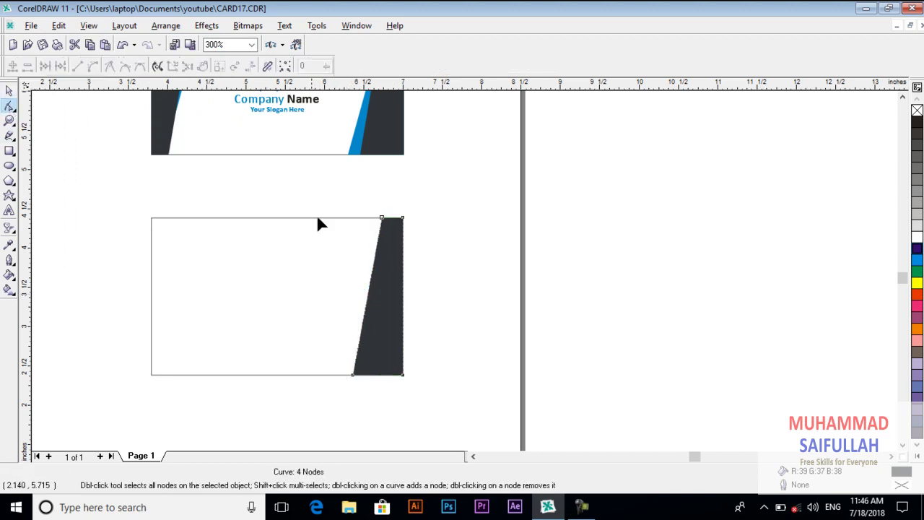
pyautogui.scroll(1, 397, 224)
pyautogui.moveTo(372, 220); pyautogui.dragTo(385, 220)
pyautogui.click(10, 92)
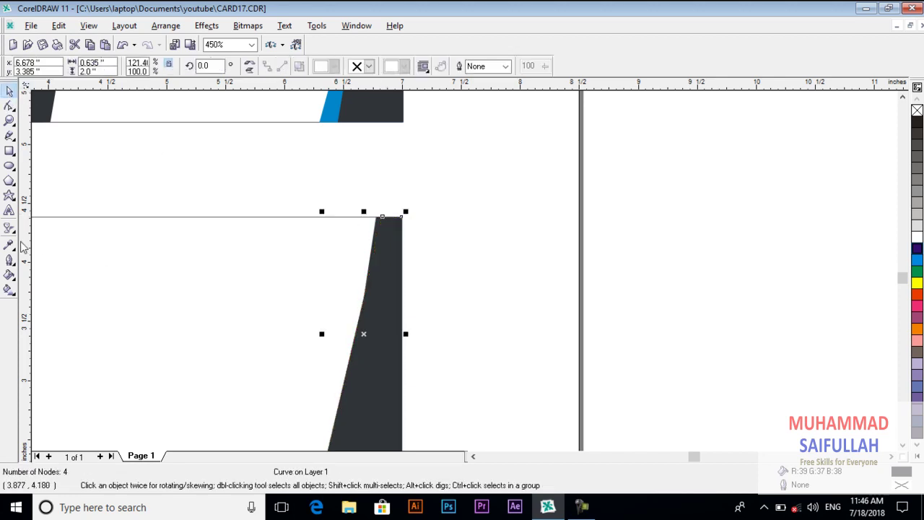
# Fill the widened slanted copy on the lower card with the blue sampled from the upper card's right stripe.
pyautogui.click(10, 245)
pyautogui.click(337, 108)
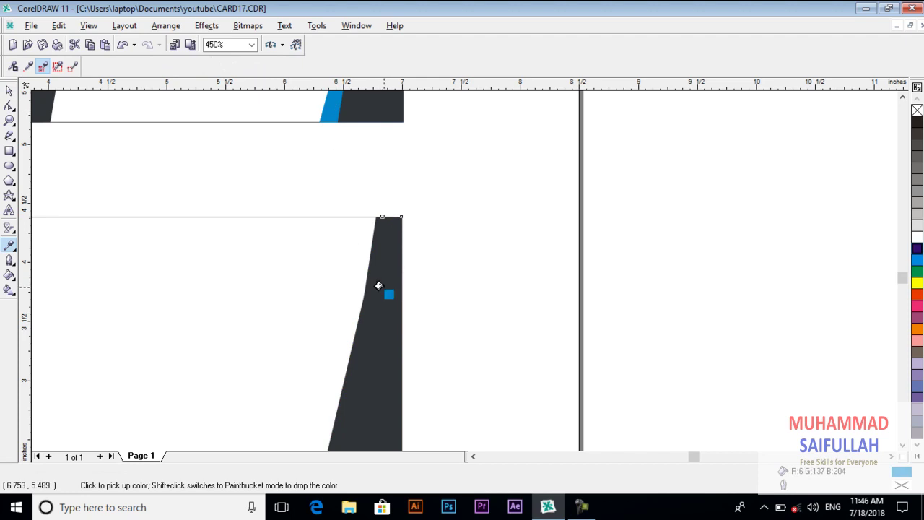
pyautogui.click(378, 283)
pyautogui.click(9, 91)
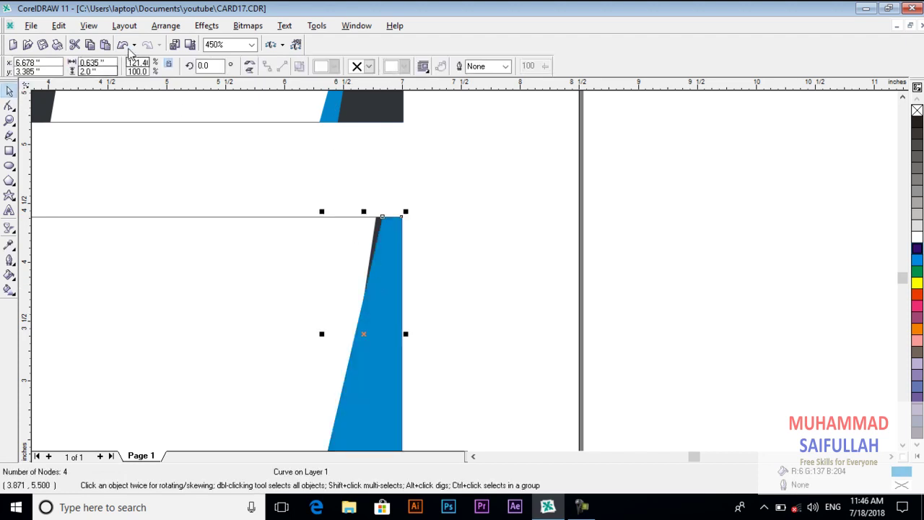
# Send the blue slanted copy to the back of the stacking order, behind the dark grey shape.
pyautogui.click(166, 26)
pyautogui.moveTo(305, 88)
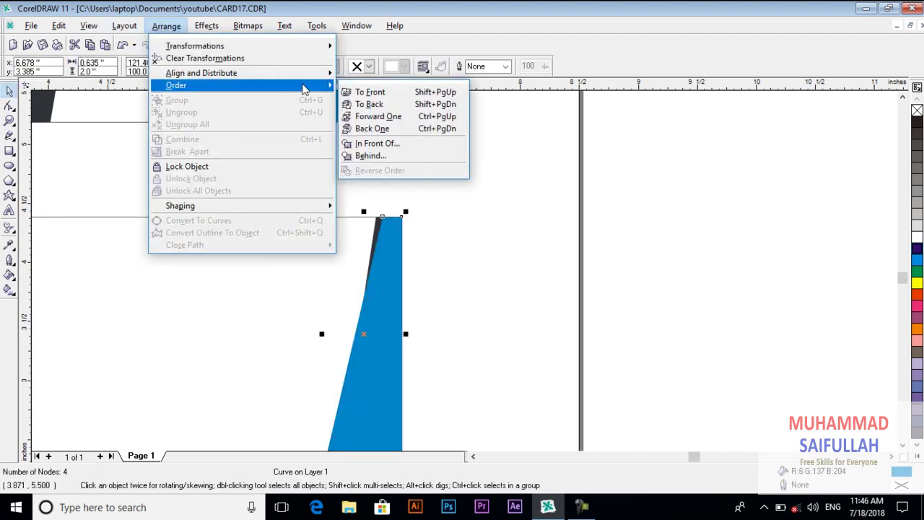
pyautogui.click(370, 104)
pyautogui.click(532, 226)
# Select both slanted shapes on the lower card and widen them leftward to about 1.247 inches.
pyautogui.scroll(-5, 481, 154)
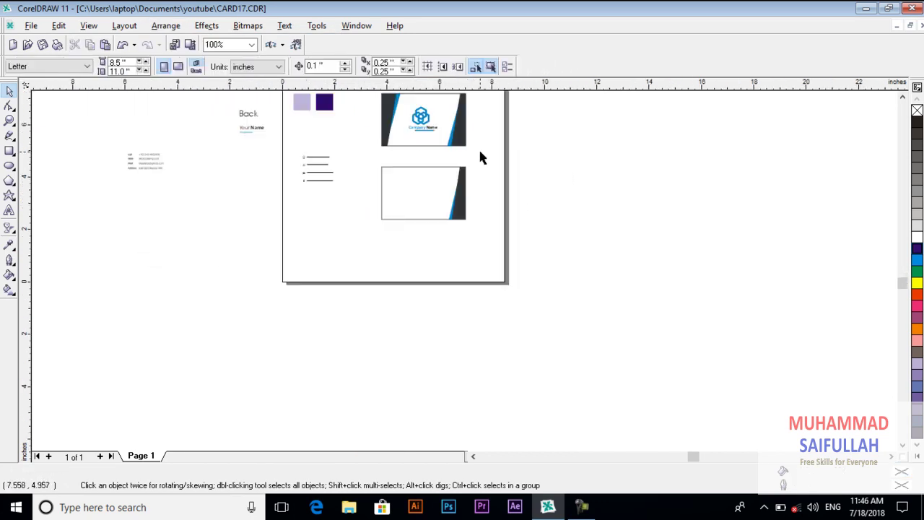
pyautogui.scroll(3, 451, 164)
pyautogui.moveTo(433, 162); pyautogui.dragTo(520, 322)
pyautogui.moveTo(434, 234); pyautogui.dragTo(395, 233)
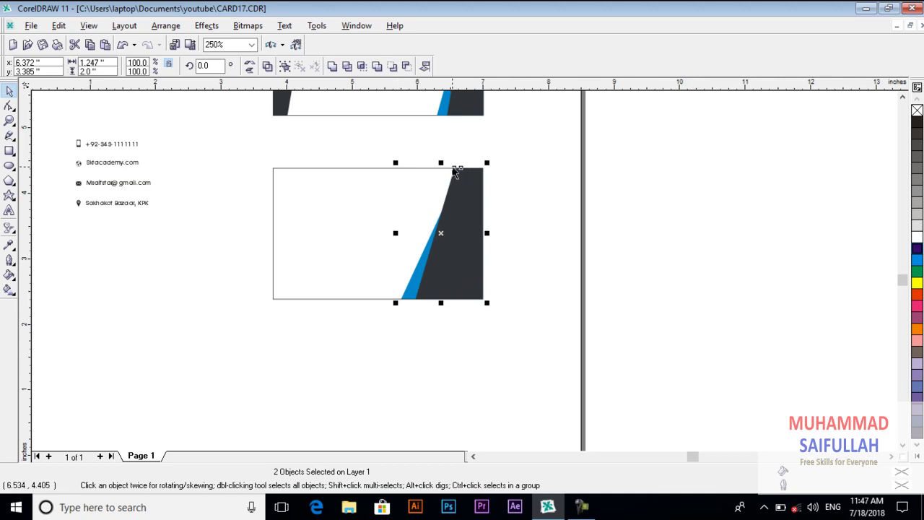
pyautogui.click(488, 184)
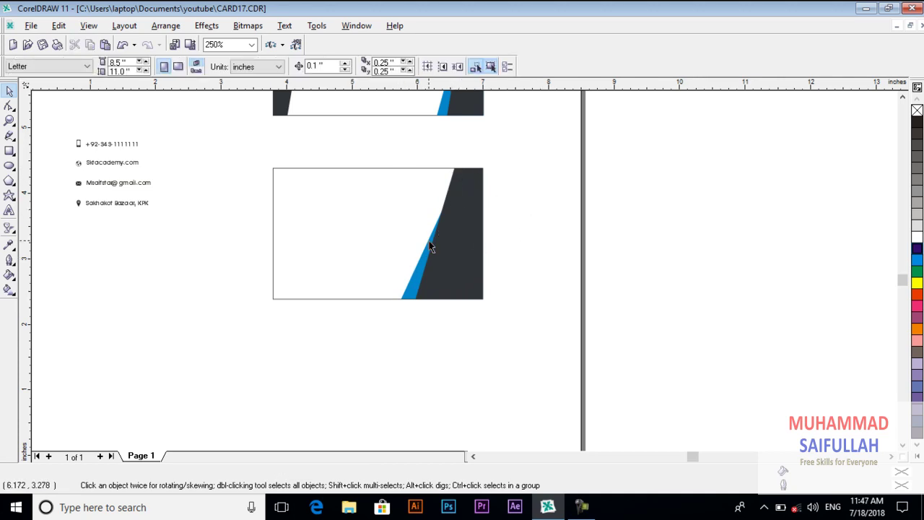
# Move the dark grey shape's upper-left node further left along the lower card's top edge.
pyautogui.moveTo(458, 184); pyautogui.dragTo(445, 171)
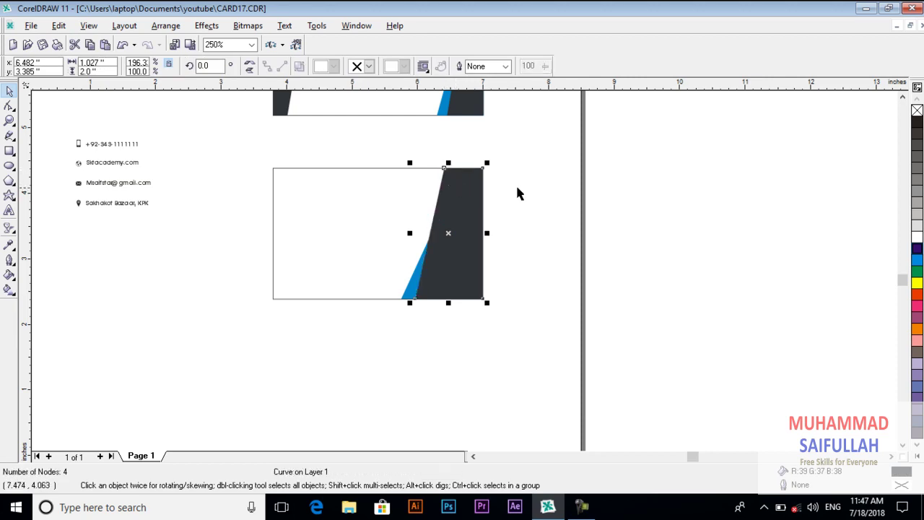
pyautogui.click(511, 192)
pyautogui.click(412, 298)
pyautogui.click(409, 303)
pyautogui.click(482, 224)
pyautogui.click(505, 223)
pyautogui.moveTo(495, 156); pyautogui.dragTo(399, 339)
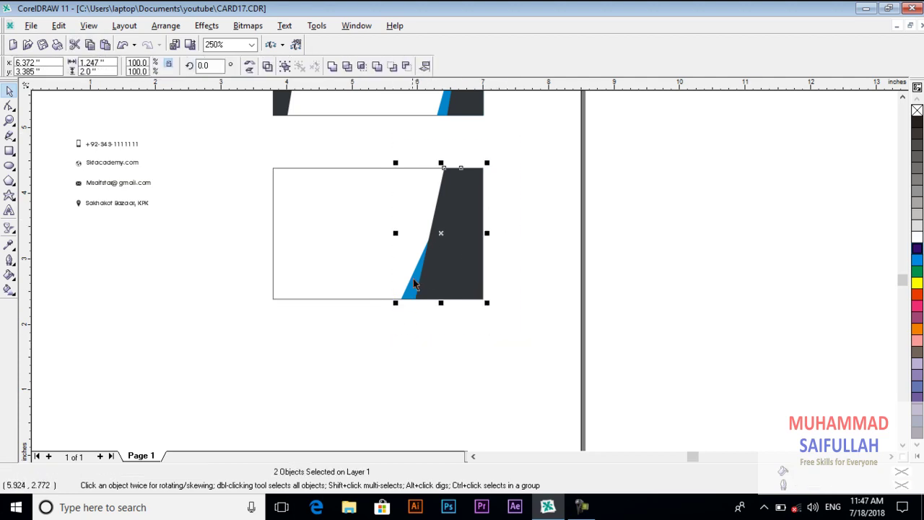
pyautogui.click(419, 283)
pyautogui.click(506, 261)
pyautogui.moveTo(516, 153); pyautogui.dragTo(396, 325)
pyautogui.moveTo(462, 173); pyautogui.dragTo(455, 172)
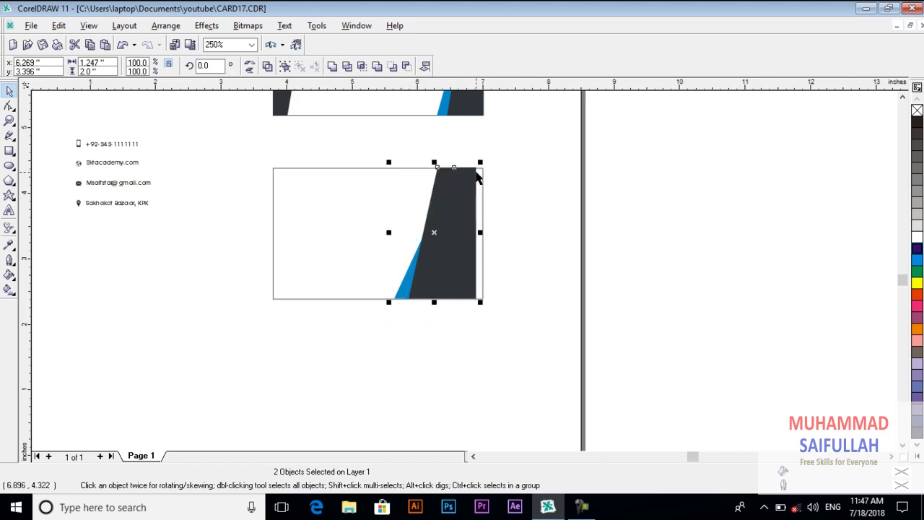
pyautogui.hotkey('ctrl', 'z')
# Move the blue shape's upper-left node left along the card's top edge to about x 6.56 inches with the Shape tool.
pyautogui.click(9, 106)
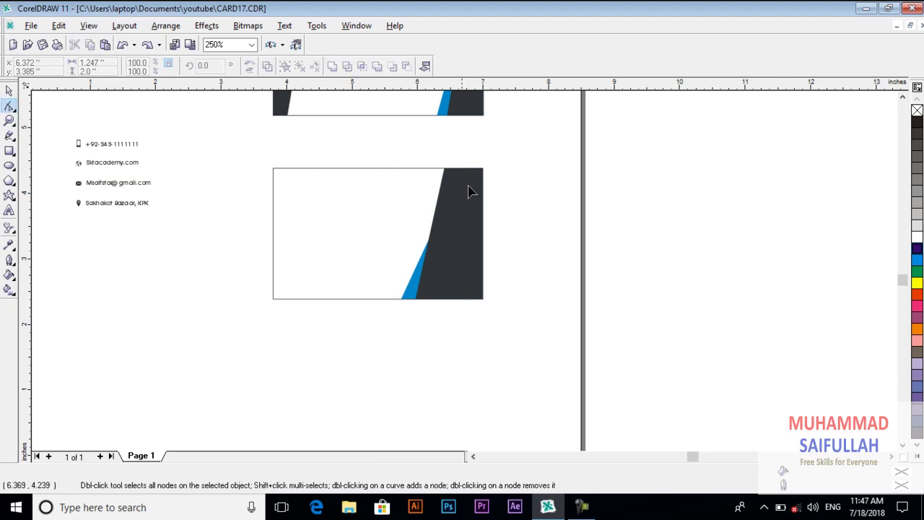
pyautogui.click(423, 287)
pyautogui.click(416, 289)
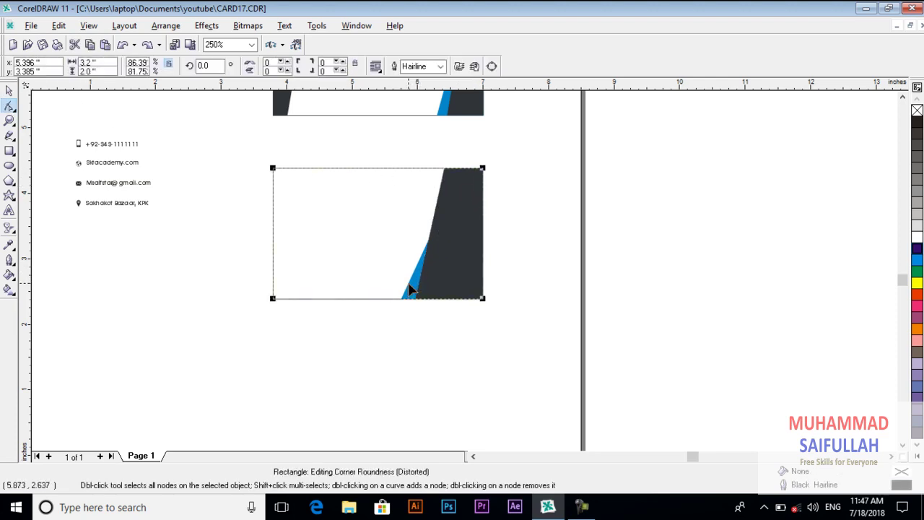
pyautogui.moveTo(462, 171); pyautogui.dragTo(454, 168)
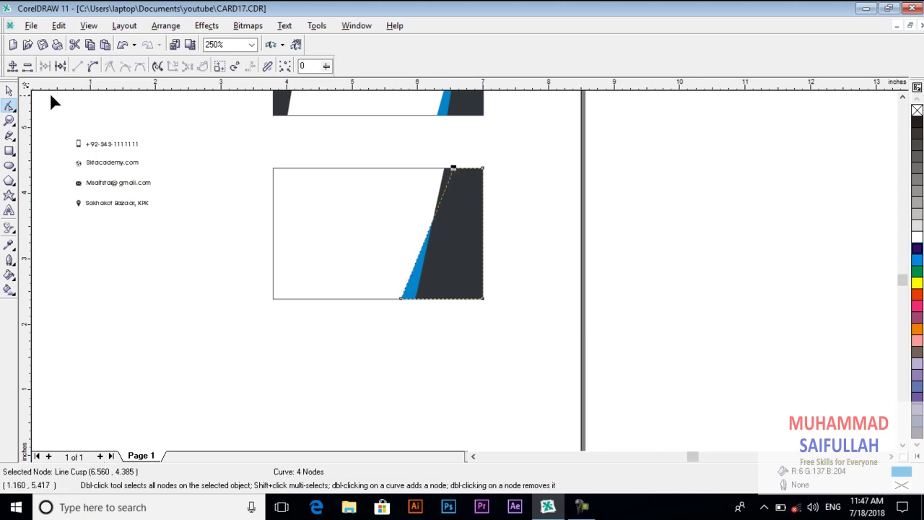
# Select the dark grey and blue slanted shapes together and widen them leftward to about 1.402 inches.
pyautogui.click(10, 90)
pyautogui.moveTo(517, 146); pyautogui.dragTo(375, 332)
pyautogui.moveTo(396, 234); pyautogui.dragTo(386, 235)
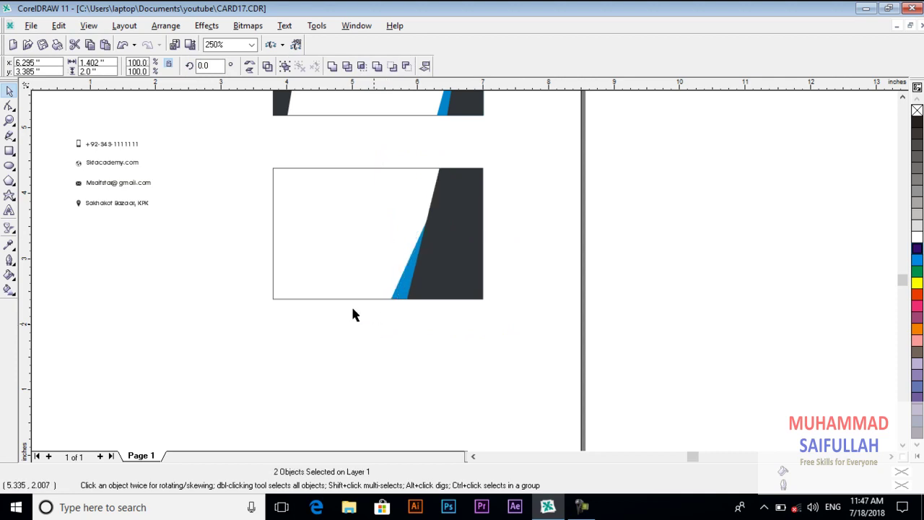
pyautogui.click(373, 329)
pyautogui.moveTo(514, 137); pyautogui.dragTo(535, 239)
pyautogui.click(406, 299)
pyautogui.click(388, 350)
# Paste a copy of the lower card's outline in place and narrow it from the right to about 0.368 inch.
pyautogui.scroll(1, 288, 262)
pyautogui.click(309, 226)
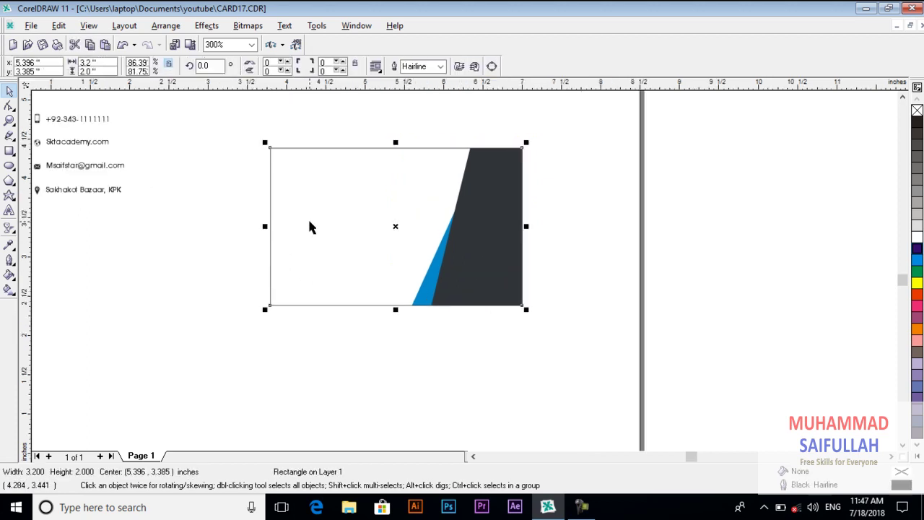
pyautogui.click(60, 25)
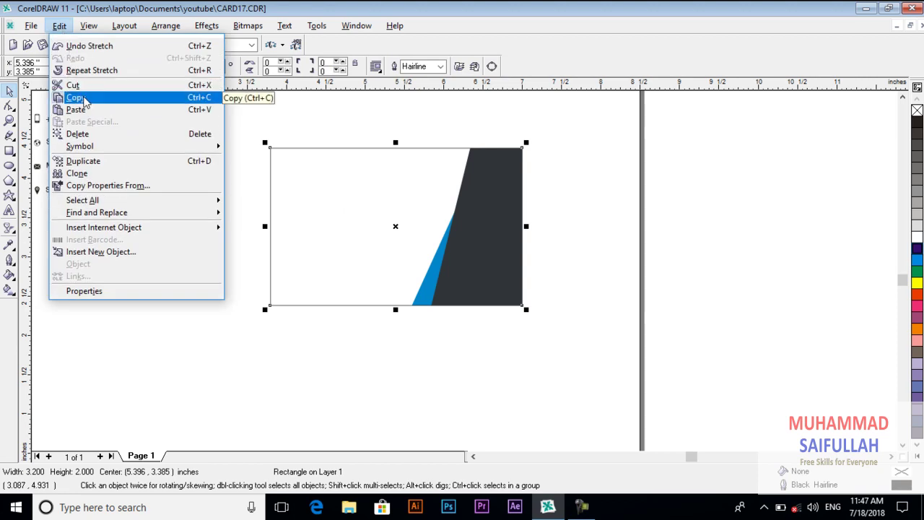
pyautogui.click(82, 97)
pyautogui.click(53, 27)
pyautogui.click(86, 108)
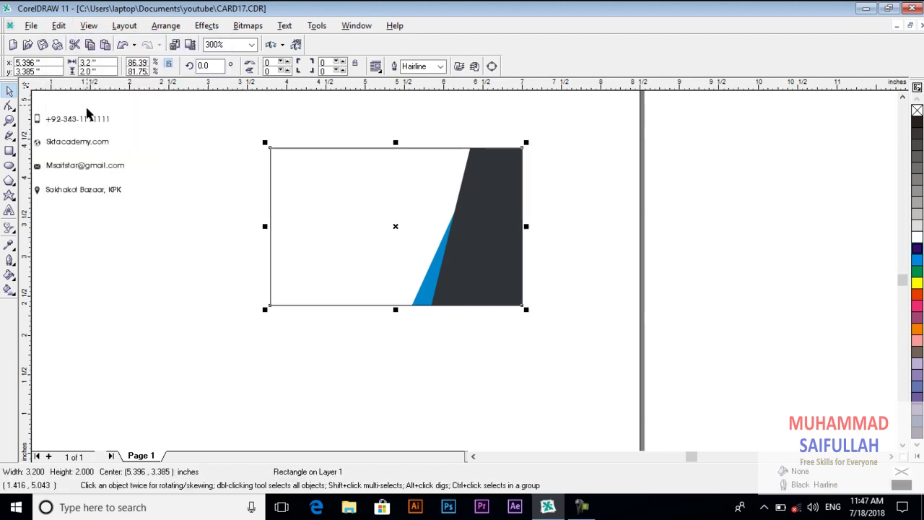
pyautogui.moveTo(525, 227); pyautogui.dragTo(302, 234)
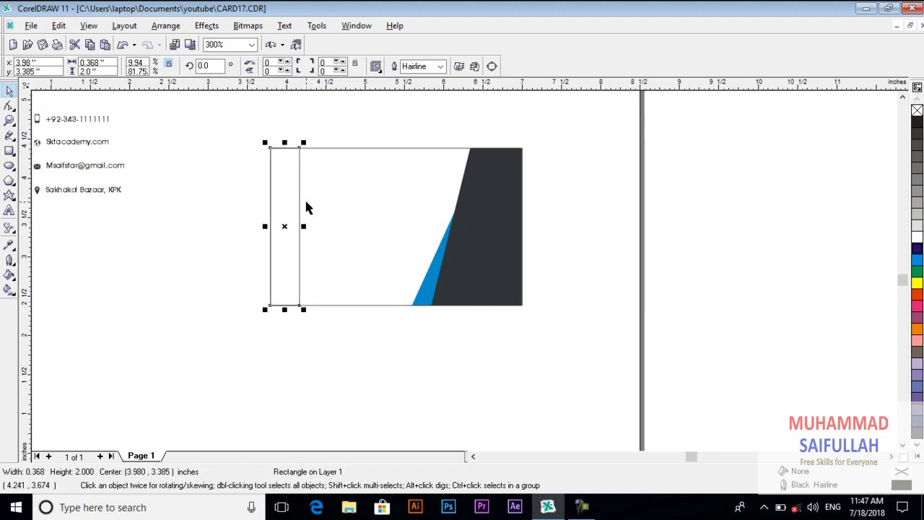
# Convert the narrow rectangle to curves and add two nodes on the upper part of its right edge.
pyautogui.click(166, 26)
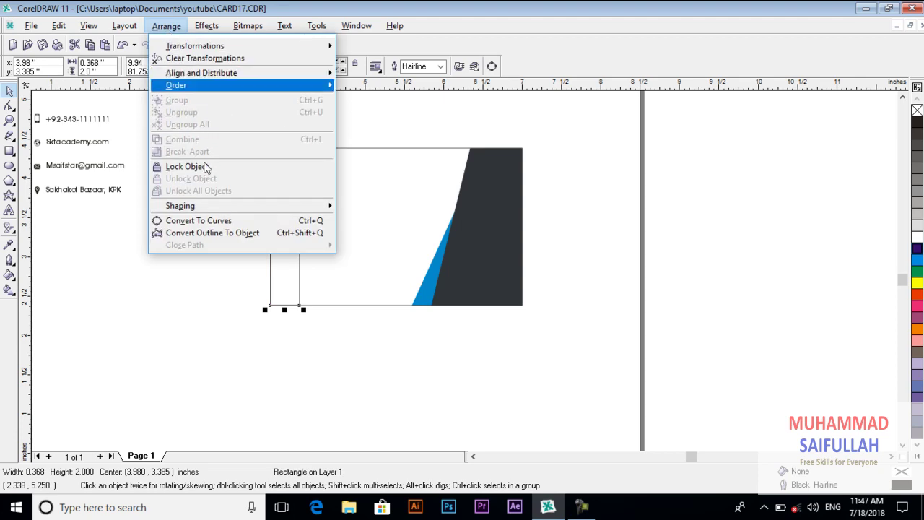
pyautogui.click(205, 221)
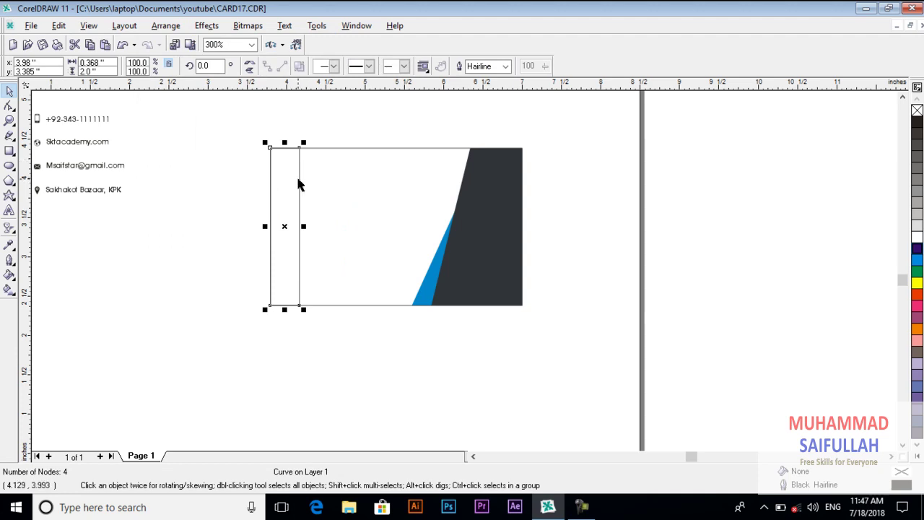
pyautogui.scroll(1, 296, 185)
pyautogui.click(8, 106)
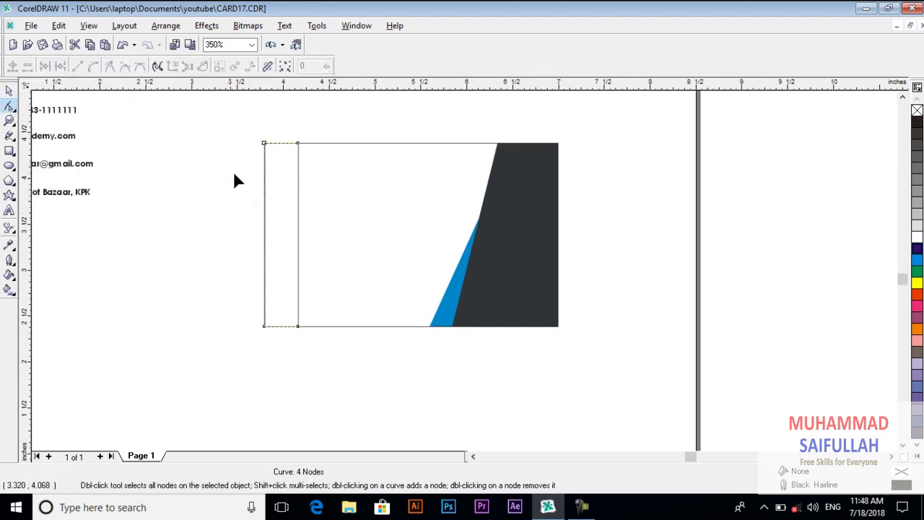
pyautogui.doubleClick(297, 170)
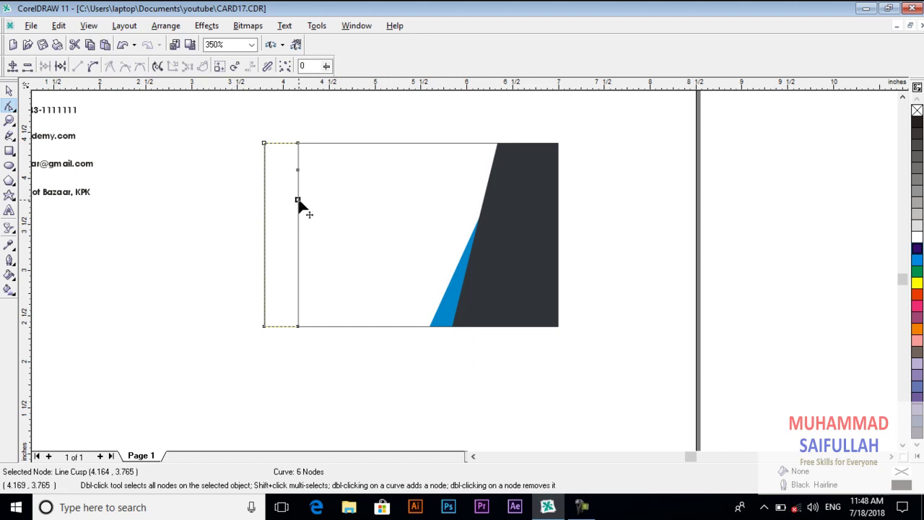
# Replace the lower added node on the right edge with one slightly higher, at about y 3.817 inches.
pyautogui.click(298, 326)
pyautogui.keyDown('shift'); pyautogui.click(297, 200); pyautogui.keyUp('shift')
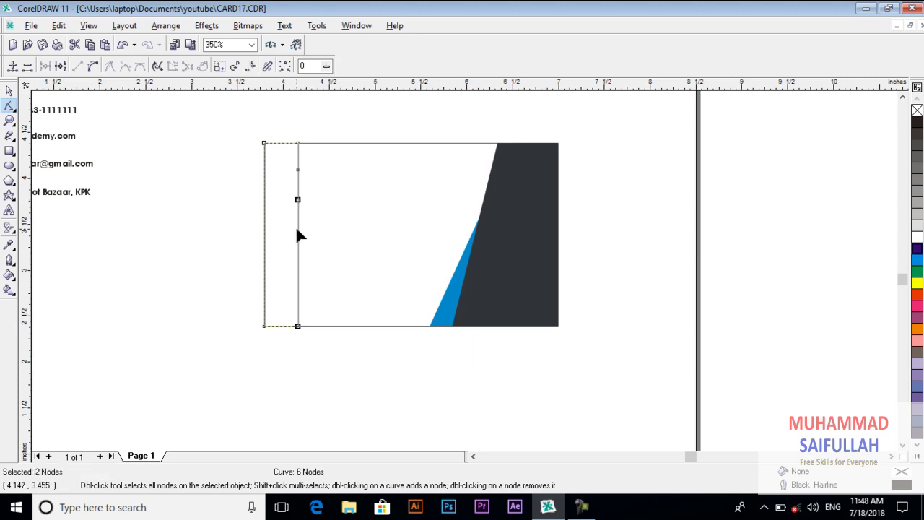
pyautogui.click(297, 233)
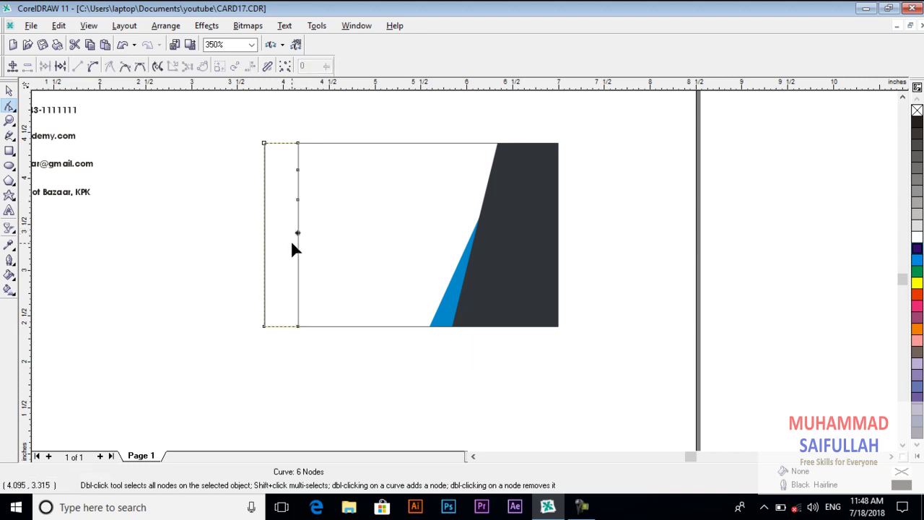
pyautogui.click(297, 327)
pyautogui.doubleClick(298, 194)
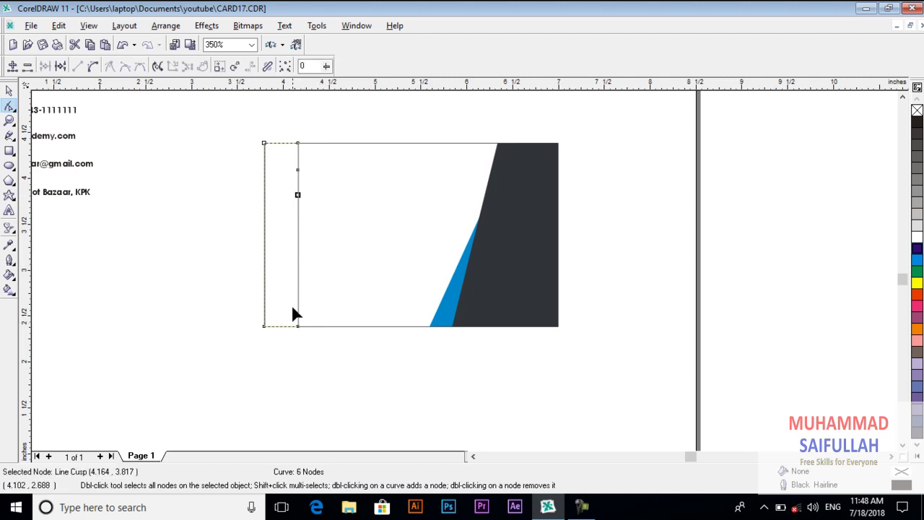
# Move the lower added node and the bottom-right corner node rightward, widening the shape's lower part to about 0.656 inch.
pyautogui.click(10, 90)
pyautogui.click(295, 200)
pyautogui.click(299, 202)
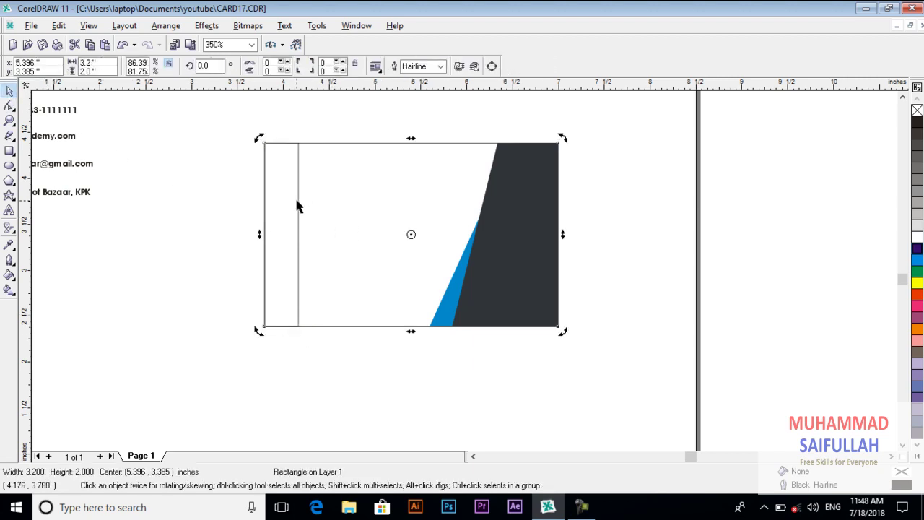
pyautogui.click(300, 209)
pyautogui.moveTo(299, 197); pyautogui.dragTo(324, 195)
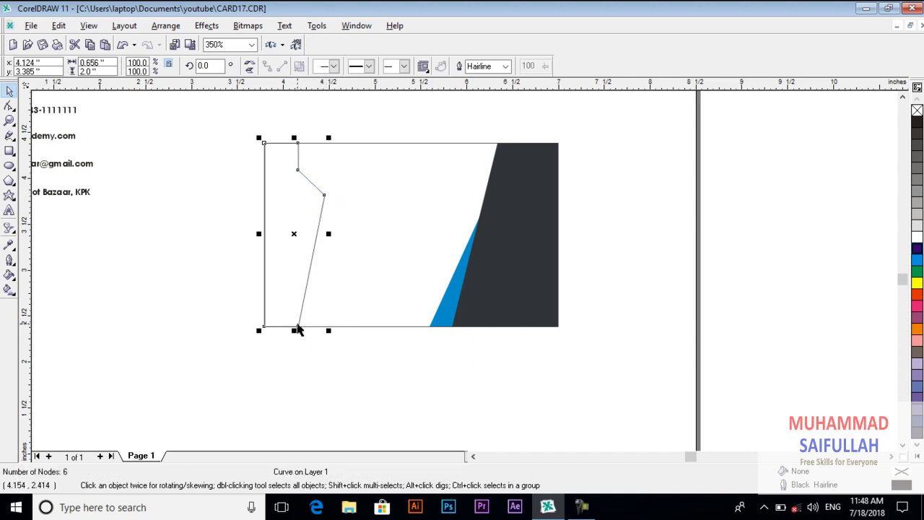
pyautogui.moveTo(299, 329); pyautogui.dragTo(324, 330)
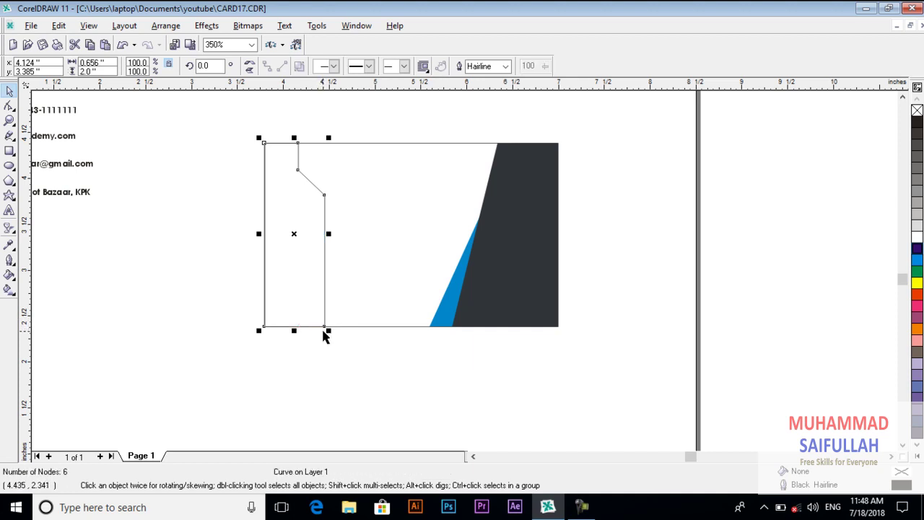
# Narrow the stepped shape slightly from its right side, keeping its left edge on the card's border.
pyautogui.scroll(3, 333, 167)
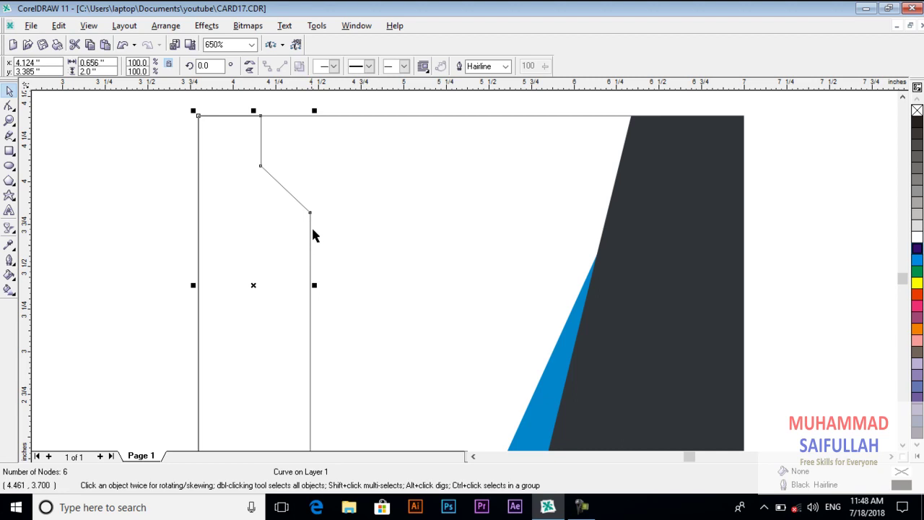
pyautogui.click(321, 160)
pyautogui.click(153, 187)
pyautogui.click(278, 196)
pyautogui.scroll(-1, 293, 200)
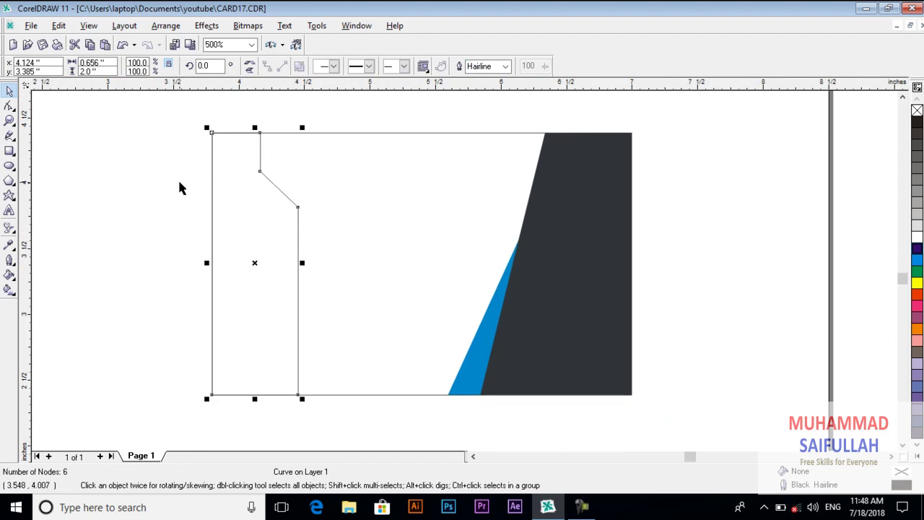
pyautogui.click(221, 231)
pyautogui.click(299, 268)
pyautogui.moveTo(302, 264); pyautogui.dragTo(287, 265)
pyautogui.click(133, 221)
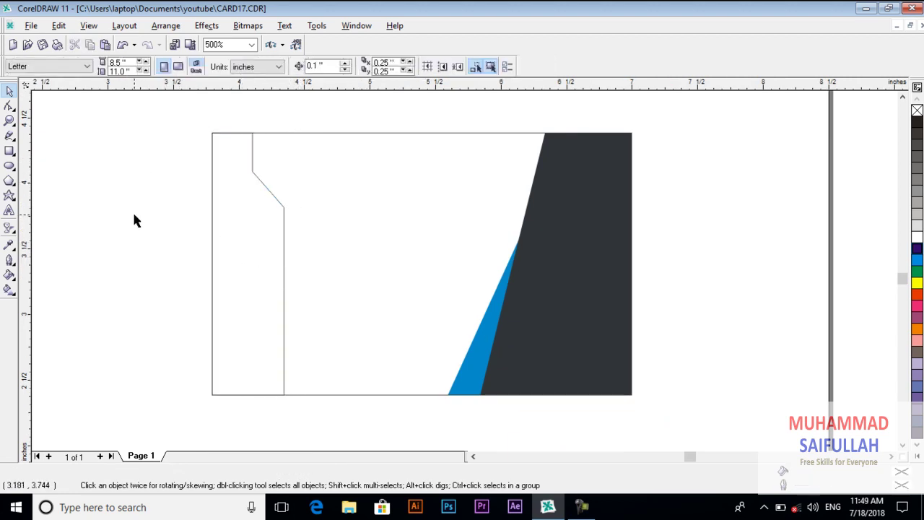
# Add a node on the stepped shape's diagonal edge just above its lower corner, at about (4.302, 3.864) inches.
pyautogui.scroll(1, 253, 184)
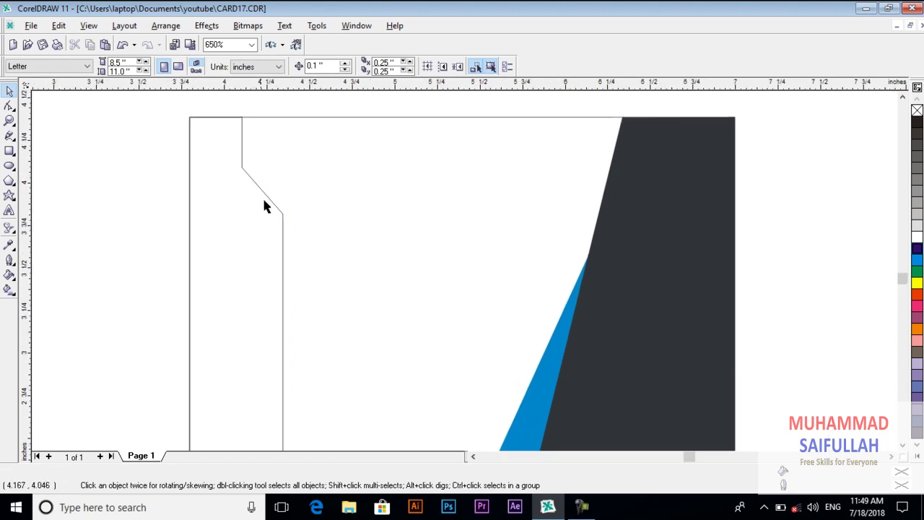
pyautogui.click(276, 207)
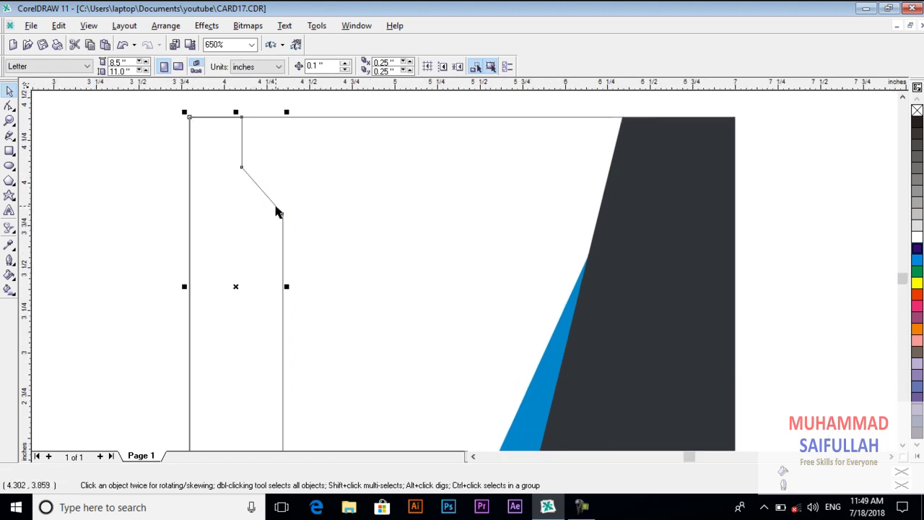
pyautogui.press('F10')
pyautogui.click(275, 206)
# Convert the short segment between the added node and the diagonal's lower corner to a curve.
pyautogui.scroll(2, 278, 212)
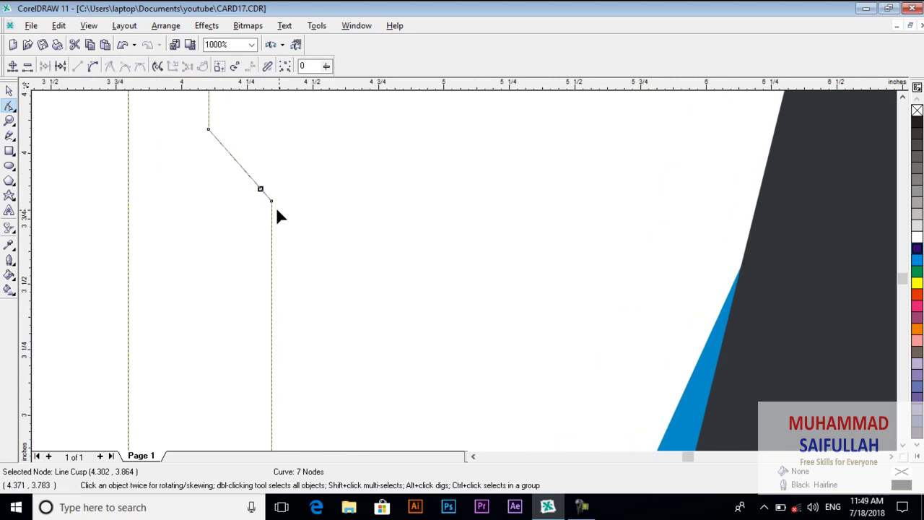
pyautogui.click(265, 195)
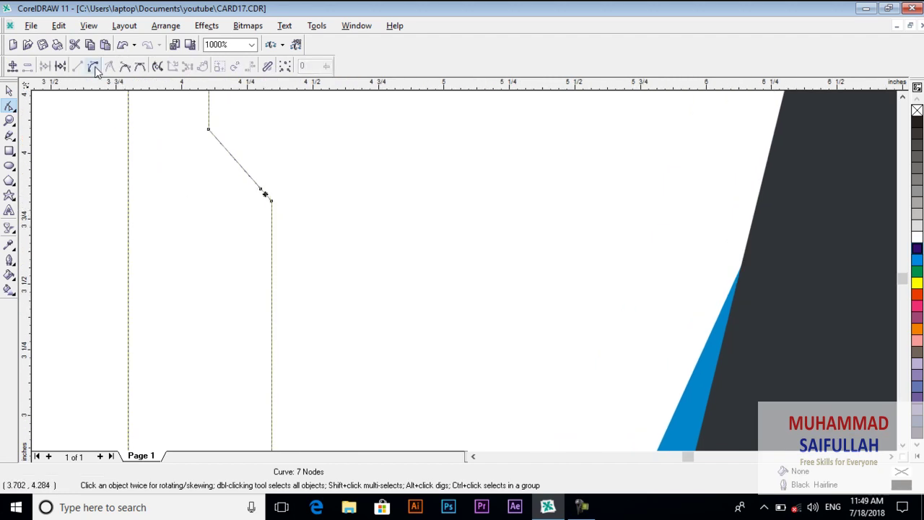
pyautogui.click(266, 195)
pyautogui.scroll(2, 270, 200)
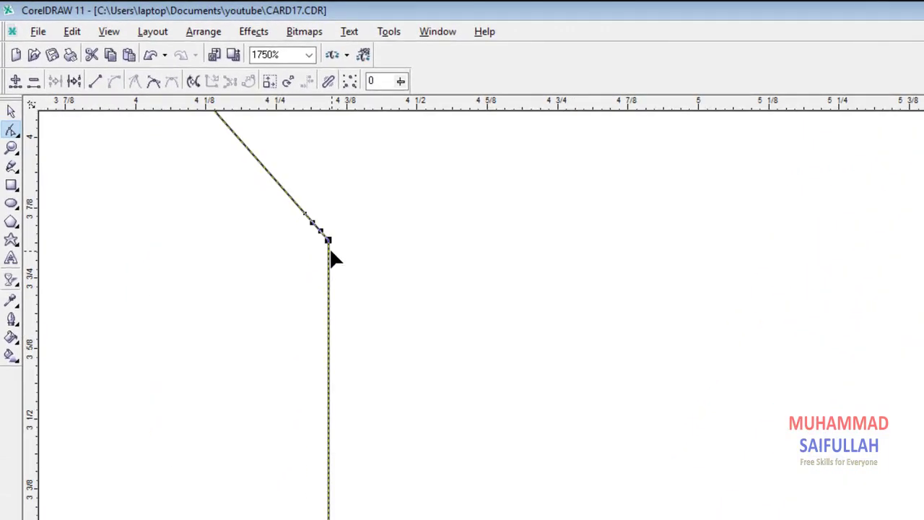
# Move the diagonal's lower corner node straight down to about 3.63 inches and convert the whole diagonal edge to a curve.
pyautogui.click(323, 252)
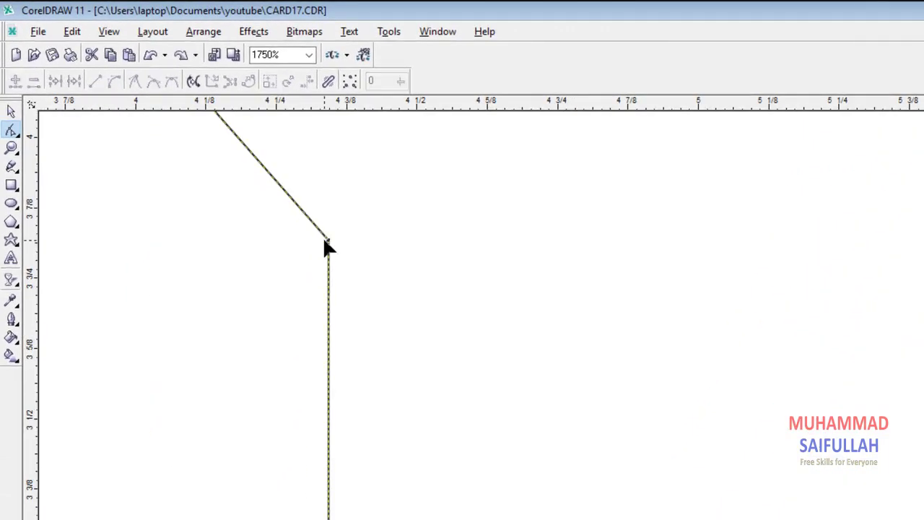
pyautogui.moveTo(326, 241); pyautogui.dragTo(329, 344)
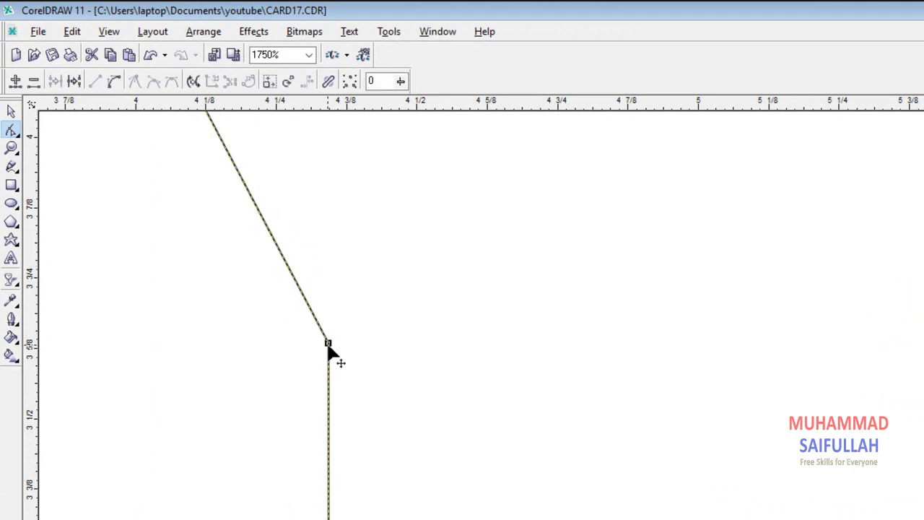
pyautogui.click(113, 81)
# Bow the converted edge outward into a convex curve and raise its upper control handle.
pyautogui.moveTo(275, 245); pyautogui.dragTo(314, 223)
pyautogui.scroll(-1, 382, 427)
pyautogui.scroll(-1, 317, 405)
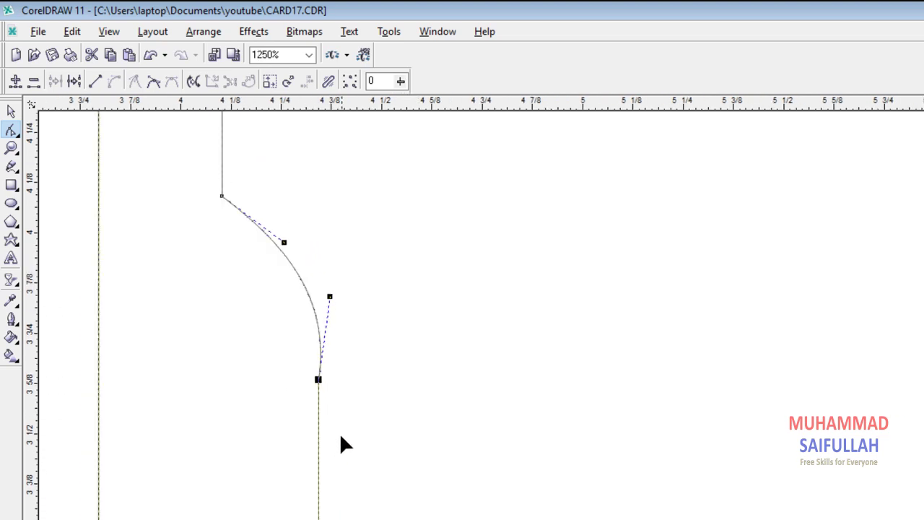
pyautogui.scroll(1, 218, 177)
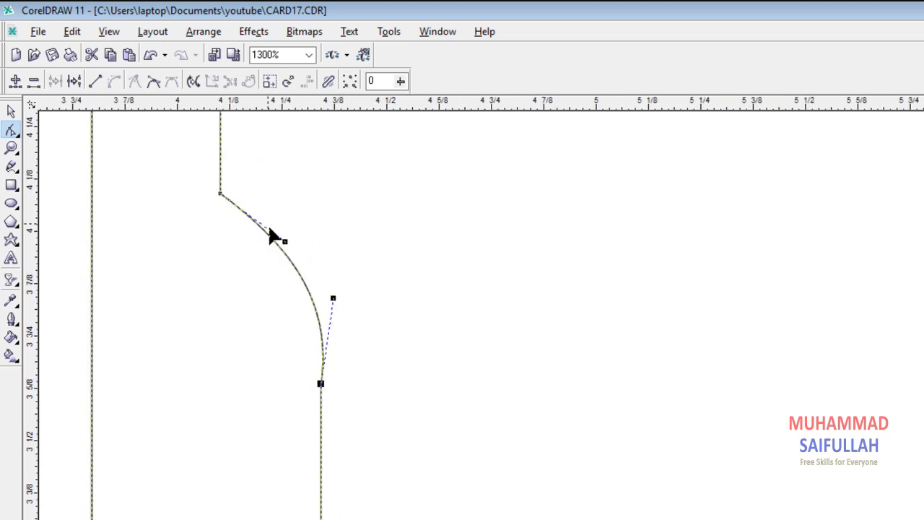
pyautogui.moveTo(285, 244); pyautogui.dragTo(289, 215)
pyautogui.scroll(-1, 360, 390)
# Pull the edge's lower control handle to about (3.99, 3.72) inches and the upper one to about (4.13, 3.99) inches.
pyautogui.moveTo(327, 316); pyautogui.dragTo(183, 362)
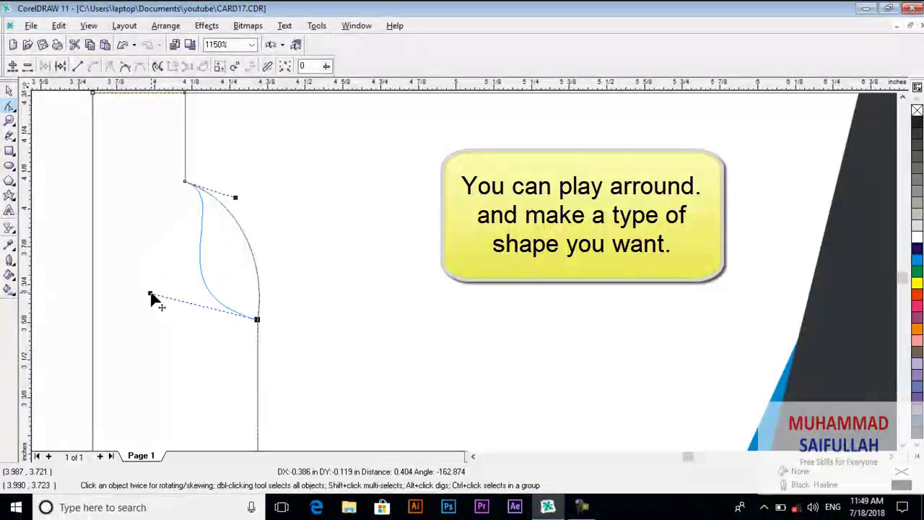
pyautogui.moveTo(152, 296); pyautogui.dragTo(151, 294)
pyautogui.moveTo(235, 198); pyautogui.dragTo(195, 214)
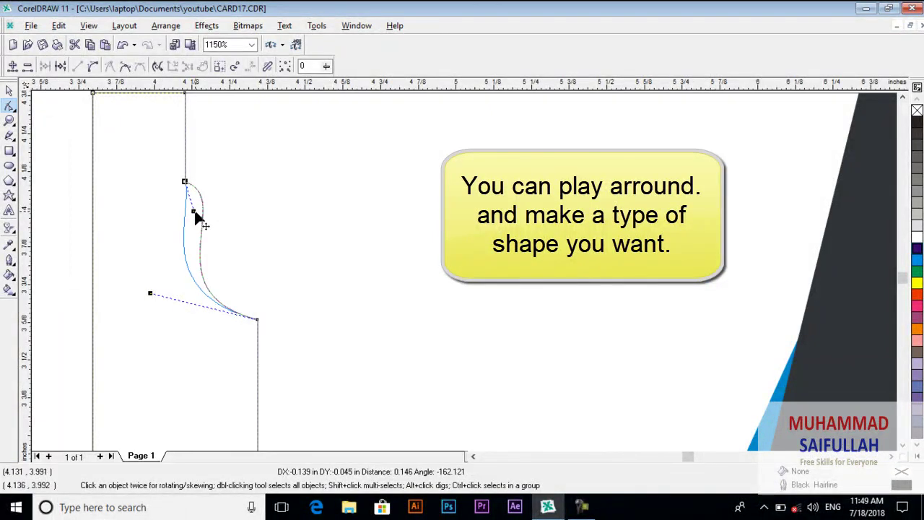
pyautogui.moveTo(194, 213); pyautogui.dragTo(194, 212)
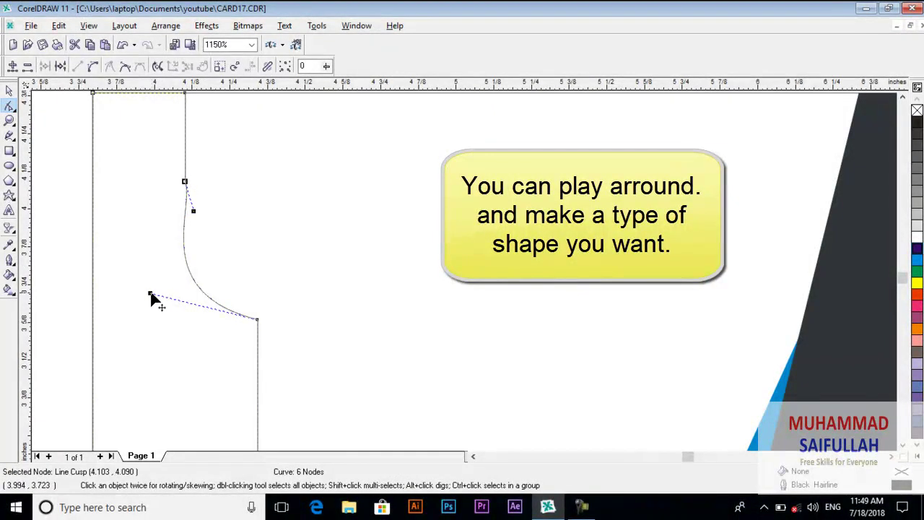
# Bring the edge's lower control handle level with its node and the upper handle nearly vertical, forming a concave rounded step.
pyautogui.click(153, 310)
pyautogui.moveTo(157, 316); pyautogui.dragTo(164, 325)
pyautogui.moveTo(193, 213); pyautogui.dragTo(286, 218)
pyautogui.scroll(-1, 288, 220)
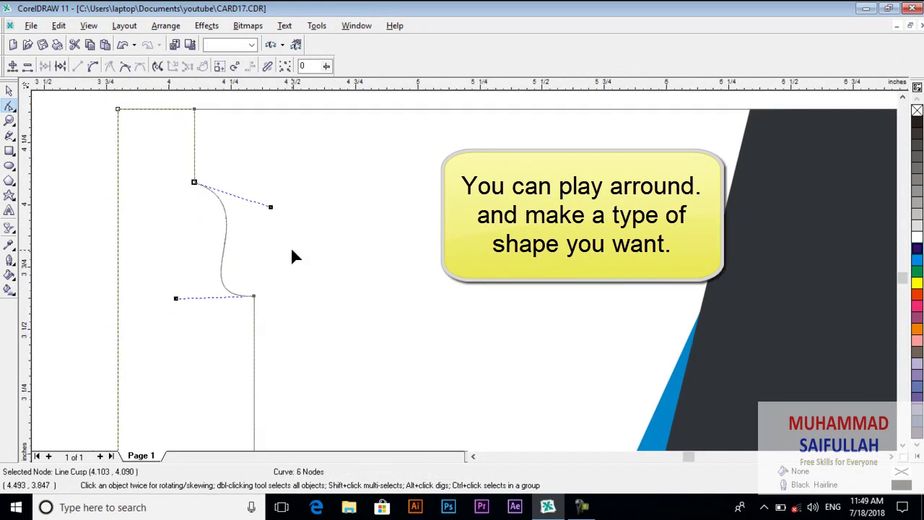
pyautogui.scroll(-1, 292, 250)
pyautogui.moveTo(273, 213); pyautogui.dragTo(206, 236)
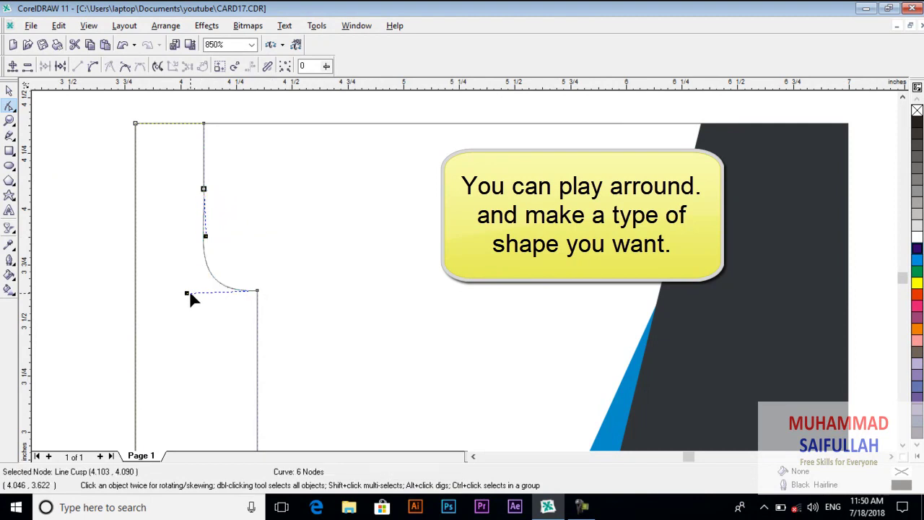
pyautogui.moveTo(187, 295)
pyautogui.mouseDown()
pyautogui.moveTo(193, 377)
pyautogui.moveTo(192, 249)
pyautogui.moveTo(186, 287)
pyautogui.mouseUp()
# Delete the node at about (4.103, 4.090) inches, merging the upper vertical edge with the concave curve.
pyautogui.press('space')
pyautogui.click(79, 157)
pyautogui.click(204, 216)
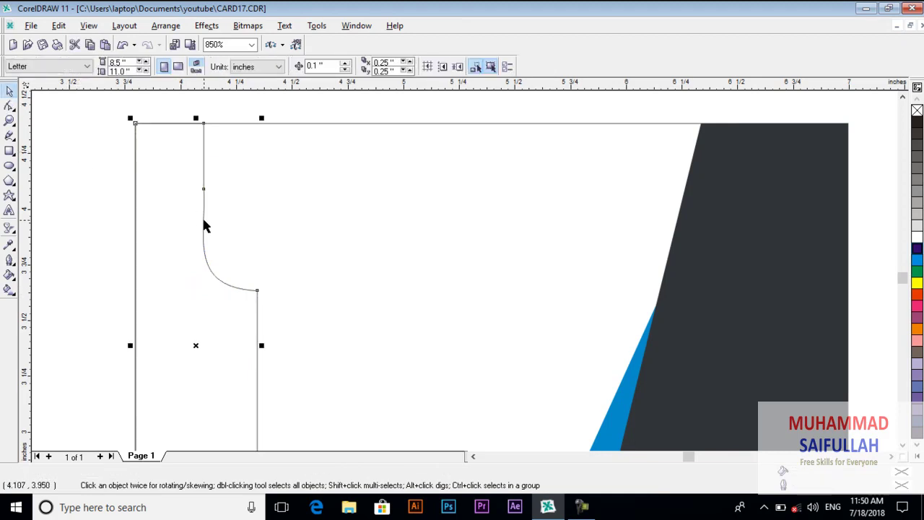
pyautogui.doubleClick(202, 190)
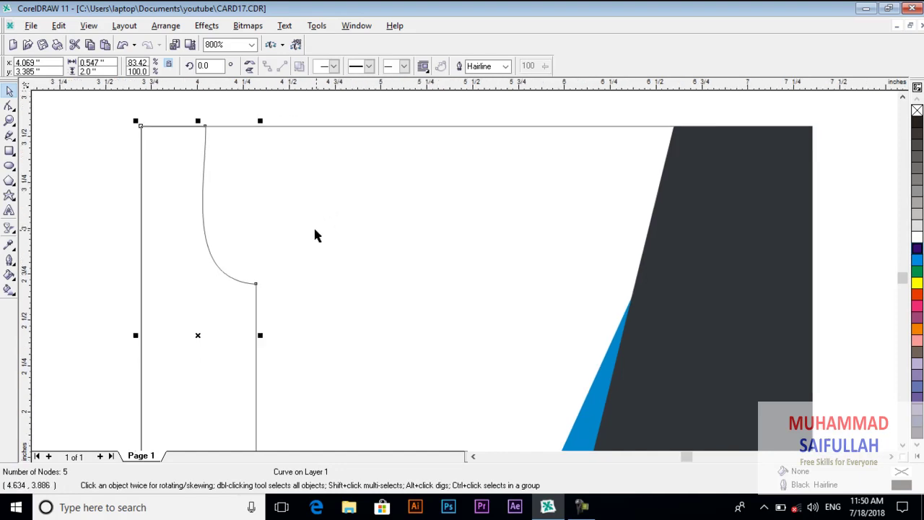
pyautogui.scroll(-2, 314, 226)
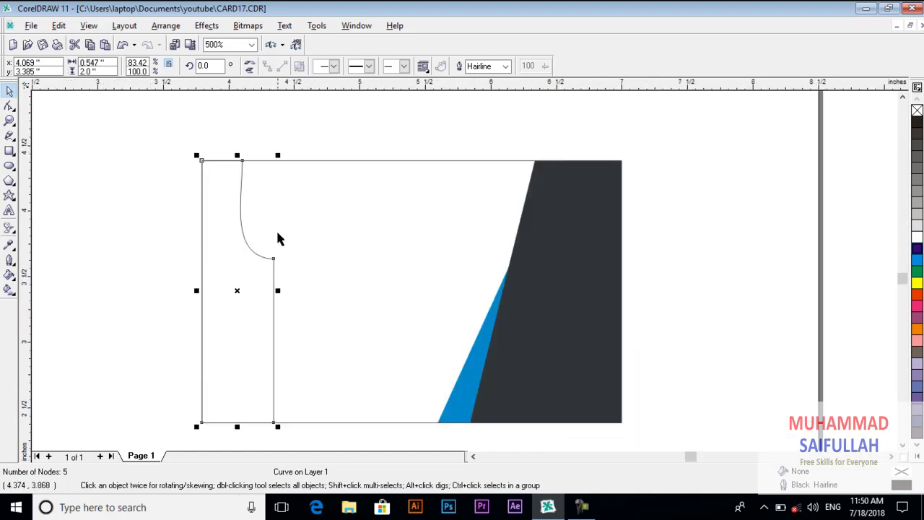
pyautogui.scroll(-1, 280, 233)
pyautogui.scroll(-1, 130, 256)
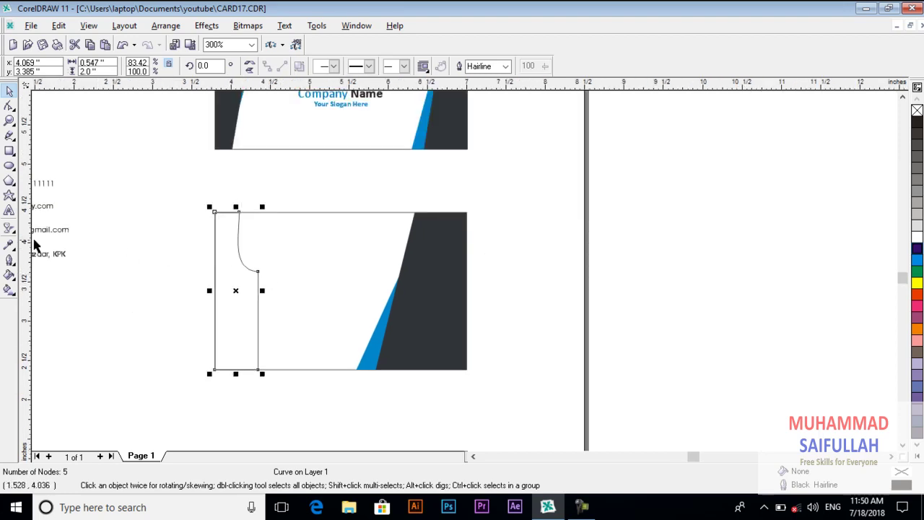
# Fill the curved side shape with the blue R:6 G:137 B:204 and remove its outline.
pyautogui.click(10, 244)
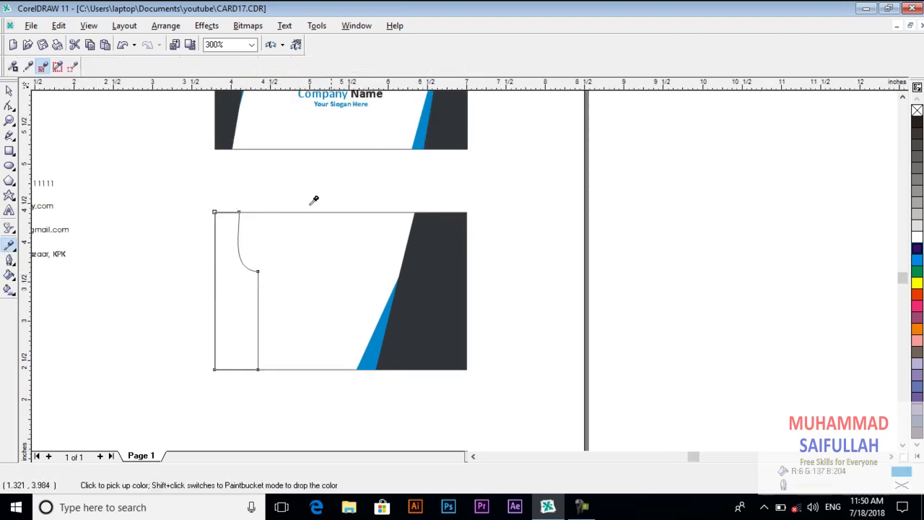
pyautogui.click(242, 290)
pyautogui.click(9, 91)
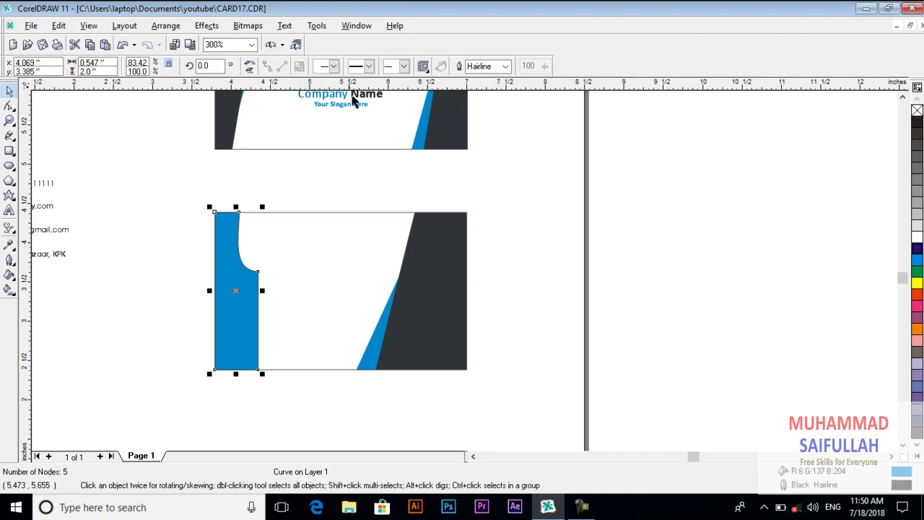
pyautogui.click(505, 65)
pyautogui.click(476, 79)
# Narrow the blue side shape to about 0.437 inch, keeping its left edge on the card's border.
pyautogui.click(178, 188)
pyautogui.click(231, 290)
pyautogui.moveTo(262, 291); pyautogui.dragTo(254, 291)
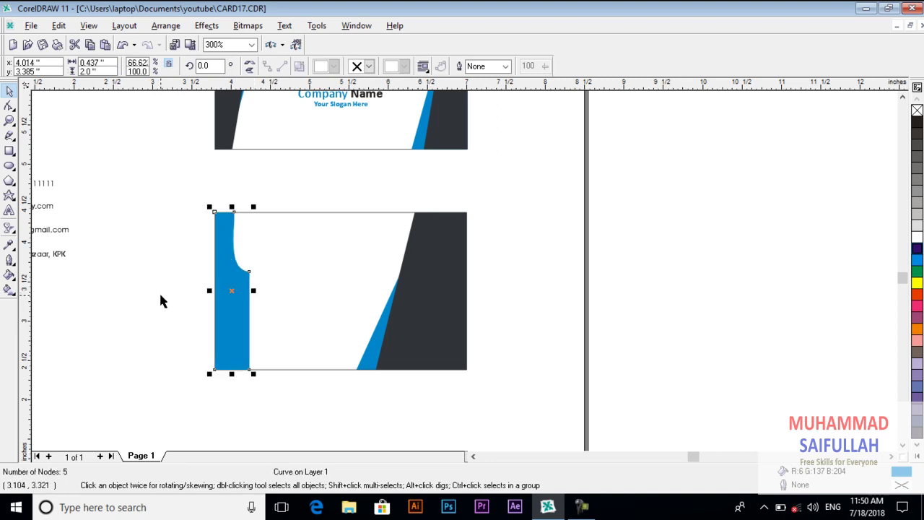
# Group the "Your Name" and "Designation" texts and move them onto the back card's upper white area, centred at about (4.881, 4.014) inches.
pyautogui.scroll(-1, 334, 246)
pyautogui.click(213, 291)
pyautogui.moveTo(100, 159); pyautogui.dragTo(56, 182)
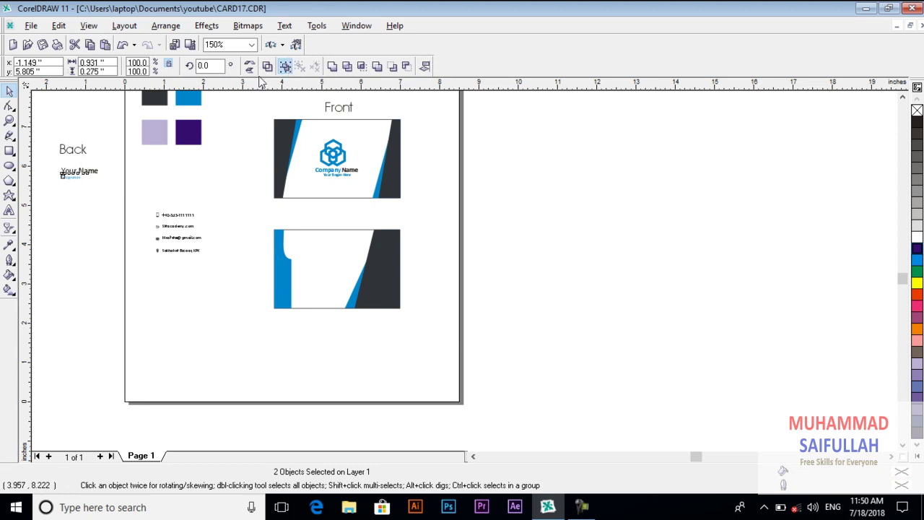
pyautogui.click(284, 66)
pyautogui.moveTo(81, 171); pyautogui.dragTo(317, 242)
# Enlarge the grouped name and designation text slightly.
pyautogui.scroll(1, 314, 247)
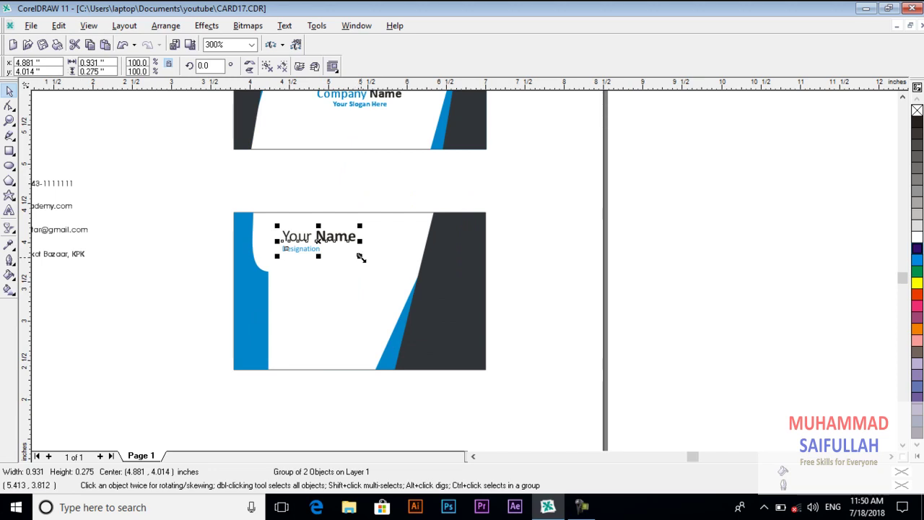
pyautogui.moveTo(358, 255); pyautogui.dragTo(366, 258)
pyautogui.click(182, 270)
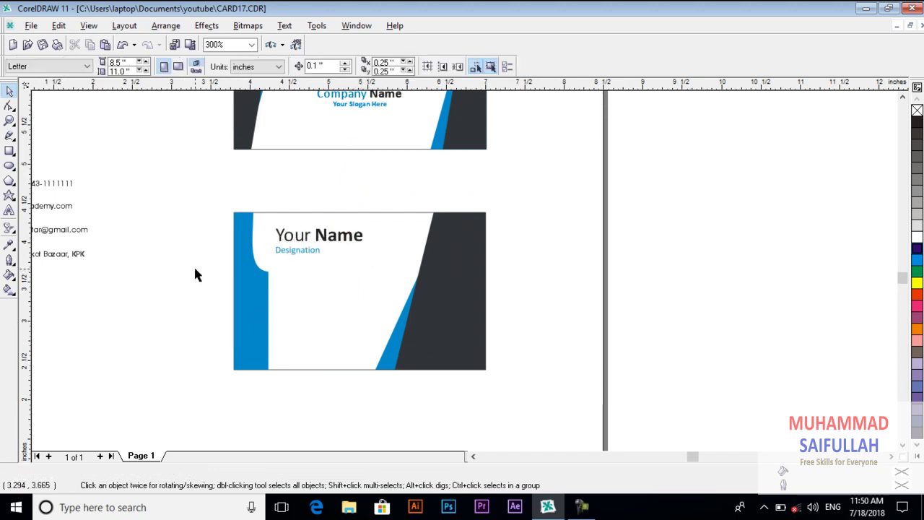
# Copy the logo group from the front card and place the copy over the back card's dark grey shape.
pyautogui.scroll(-2, 278, 283)
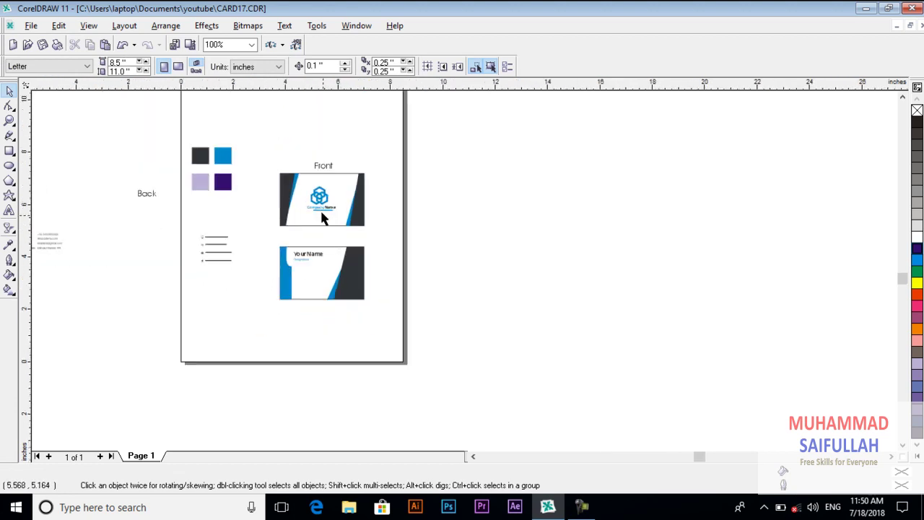
pyautogui.click(322, 207)
pyautogui.click(58, 25)
pyautogui.click(79, 85)
pyautogui.click(59, 25)
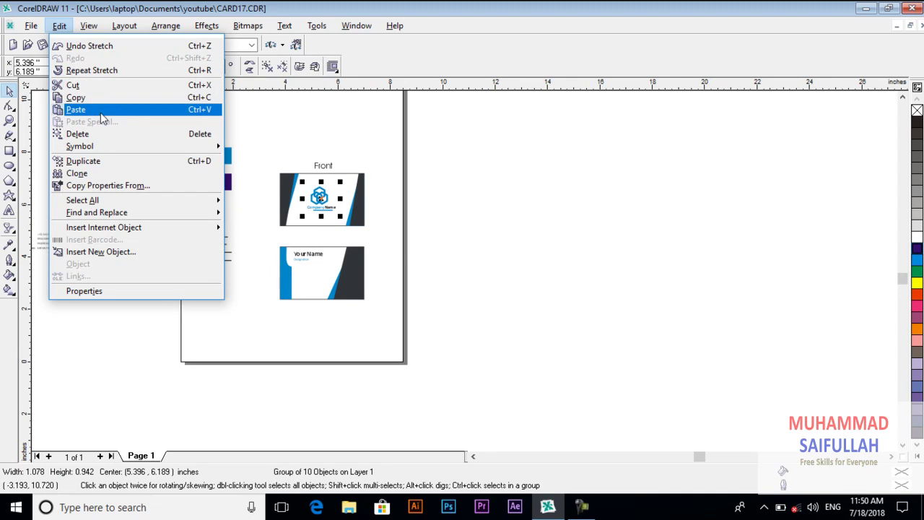
pyautogui.click(65, 108)
pyautogui.moveTo(320, 196); pyautogui.dragTo(351, 276)
# Scale the logo copy to about 0.624 by 0.545 inch, centred at about (6.452, 3.206) inches on the dark grey shape.
pyautogui.scroll(3, 347, 280)
pyautogui.moveTo(294, 219); pyautogui.dragTo(345, 273)
pyautogui.moveTo(384, 300); pyautogui.dragTo(395, 315)
pyautogui.press('Escape')
pyautogui.click(365, 304)
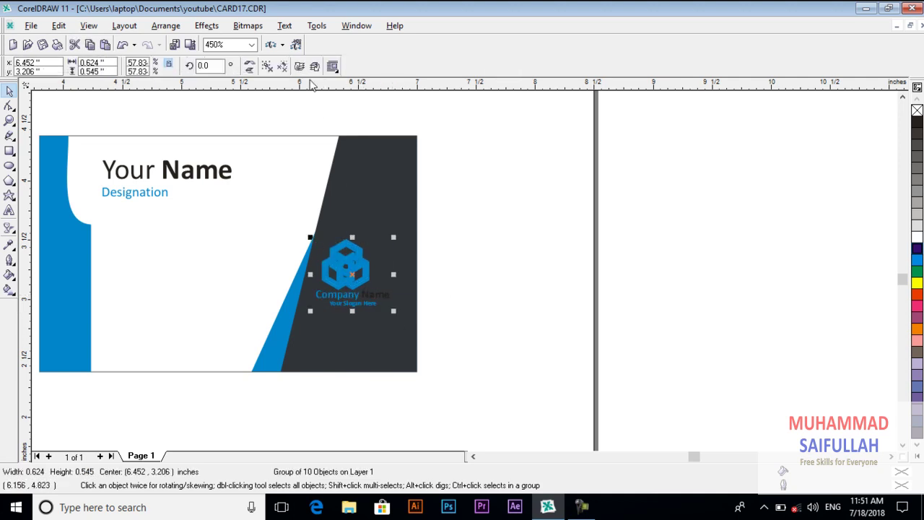
# Ungroup the logo copy and recolour its company name and slogan texts white.
pyautogui.click(268, 66)
pyautogui.press('Escape')
pyautogui.click(383, 303)
pyautogui.click(917, 237)
pyautogui.press('Escape')
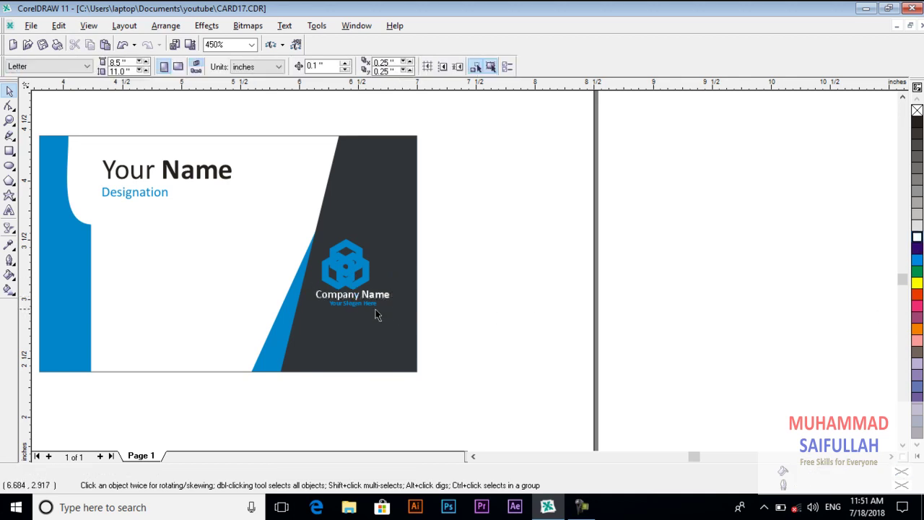
pyautogui.click(355, 306)
pyautogui.click(917, 236)
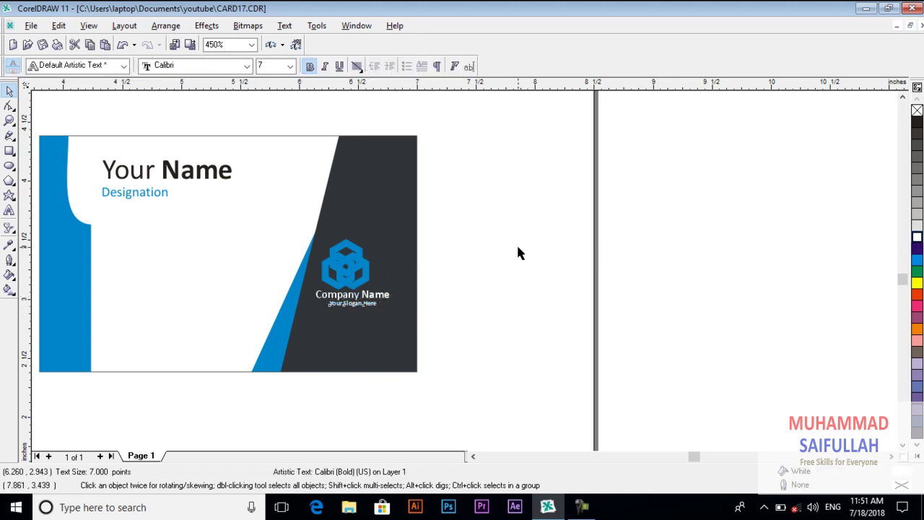
pyautogui.press('Escape')
pyautogui.scroll(-1, 503, 241)
pyautogui.scroll(-2, 475, 254)
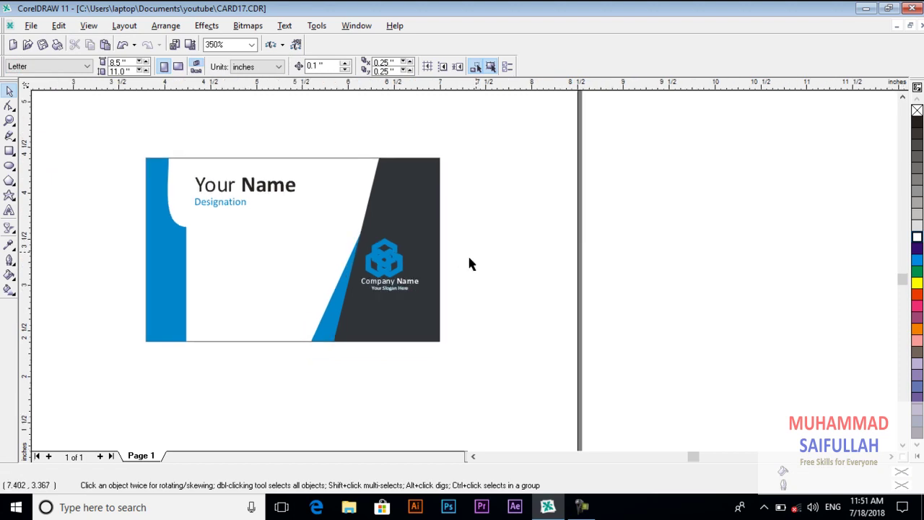
pyautogui.moveTo(139, 139); pyautogui.dragTo(41, 231)
pyautogui.moveTo(188, 187); pyautogui.dragTo(397, 271)
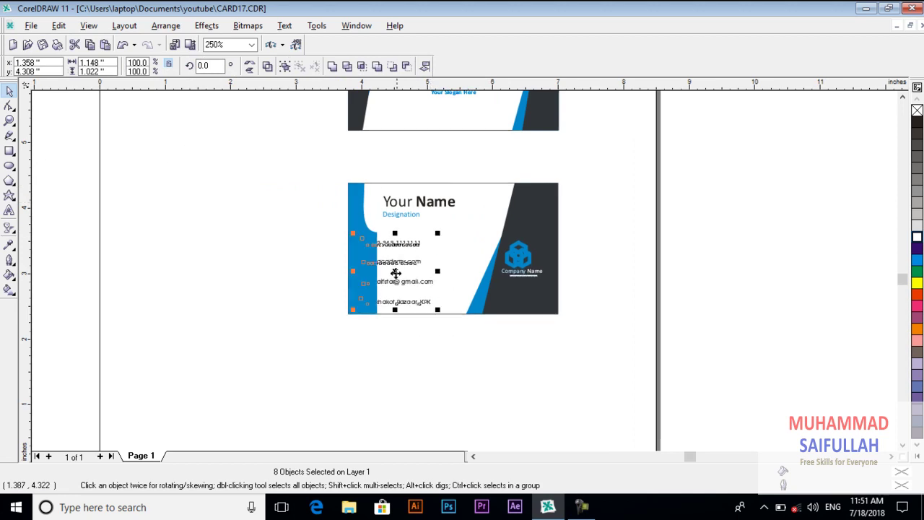
pyautogui.click(281, 279)
pyautogui.click(393, 246)
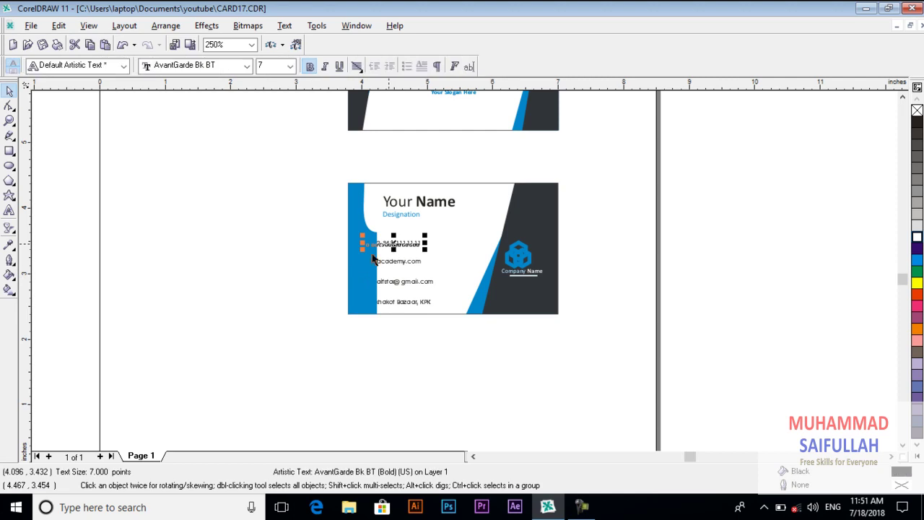
pyautogui.hotkey('ctrl', 'z')
# Group the eight contact icons and texts and move them below the designation, centred at about (4.613, 3.078) inches.
pyautogui.click(293, 273)
pyautogui.moveTo(274, 130); pyautogui.dragTo(123, 260)
pyautogui.click(286, 66)
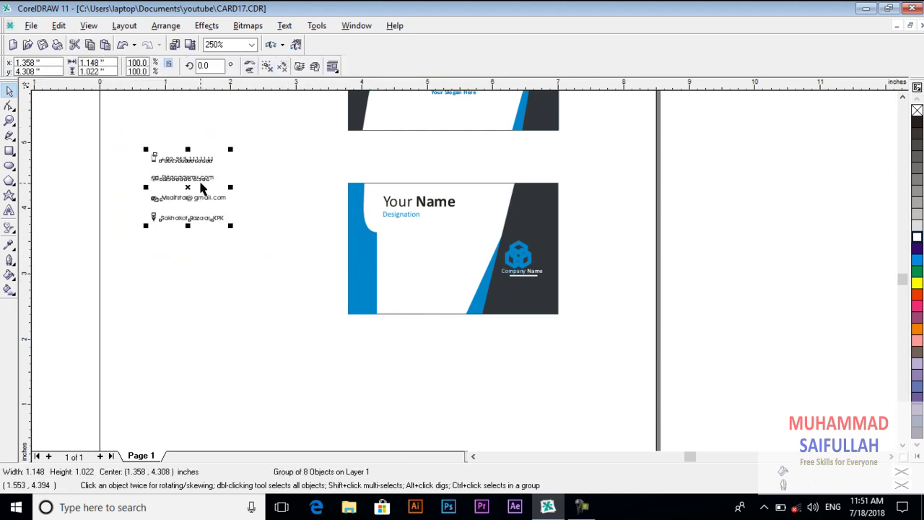
pyautogui.moveTo(190, 187); pyautogui.dragTo(403, 267)
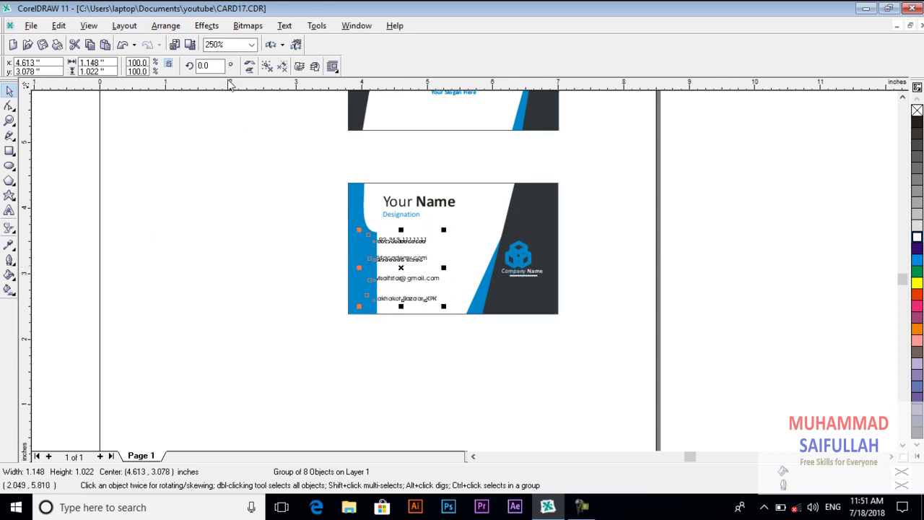
# Bring the contact details group to the front, above the blue side shape.
pyautogui.click(166, 25)
pyautogui.moveTo(274, 88)
pyautogui.click(363, 91)
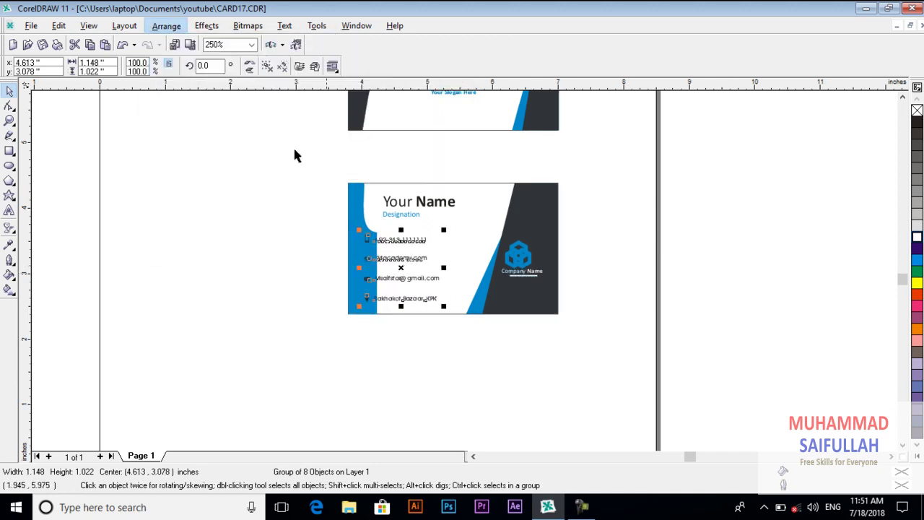
pyautogui.press('Escape')
pyautogui.scroll(1, 446, 266)
pyautogui.scroll(1, 397, 271)
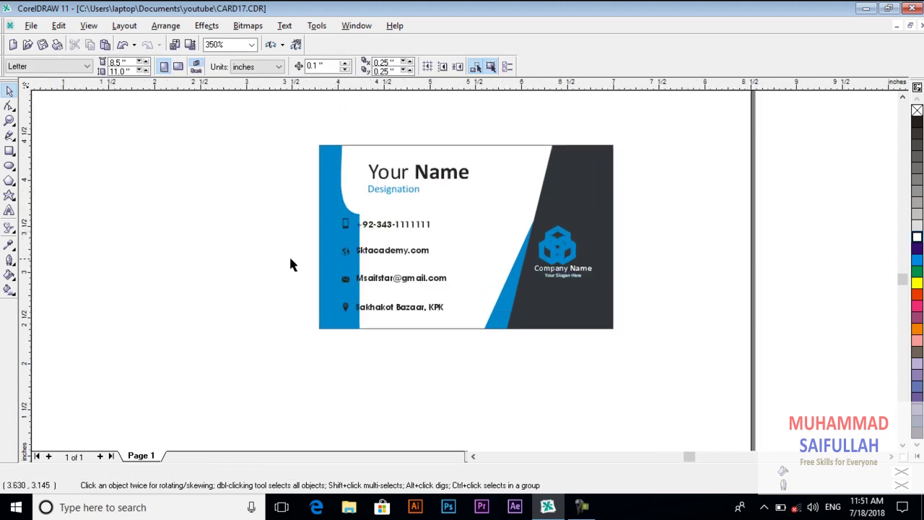
# Ungroup the contact details and shift the four contact texts right, clear of the blue side shape.
pyautogui.click(375, 229)
pyautogui.click(255, 164)
pyautogui.moveTo(355, 215); pyautogui.dragTo(455, 346)
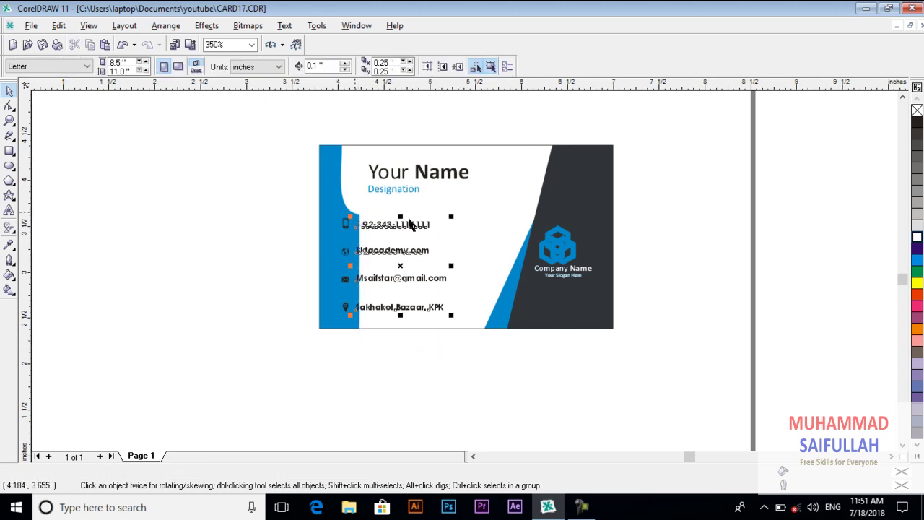
pyautogui.moveTo(412, 222); pyautogui.dragTo(424, 233)
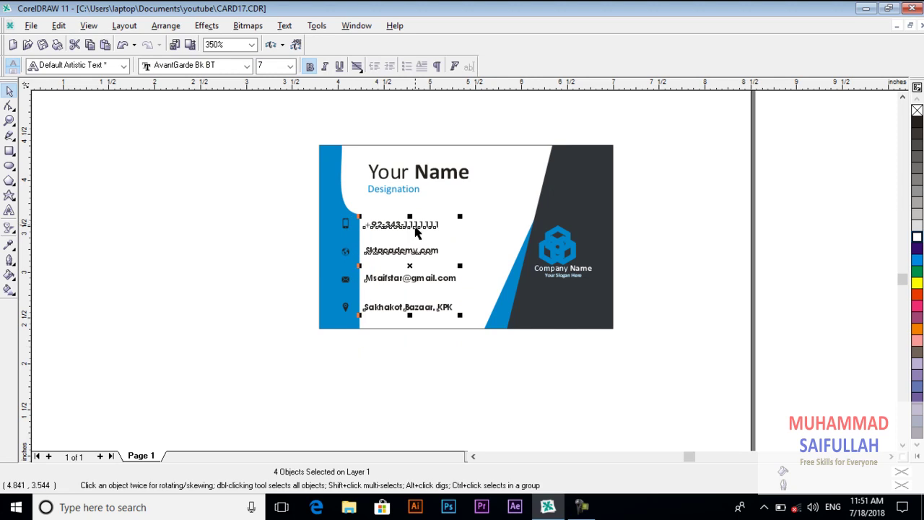
pyautogui.click(289, 325)
pyautogui.scroll(1, 338, 248)
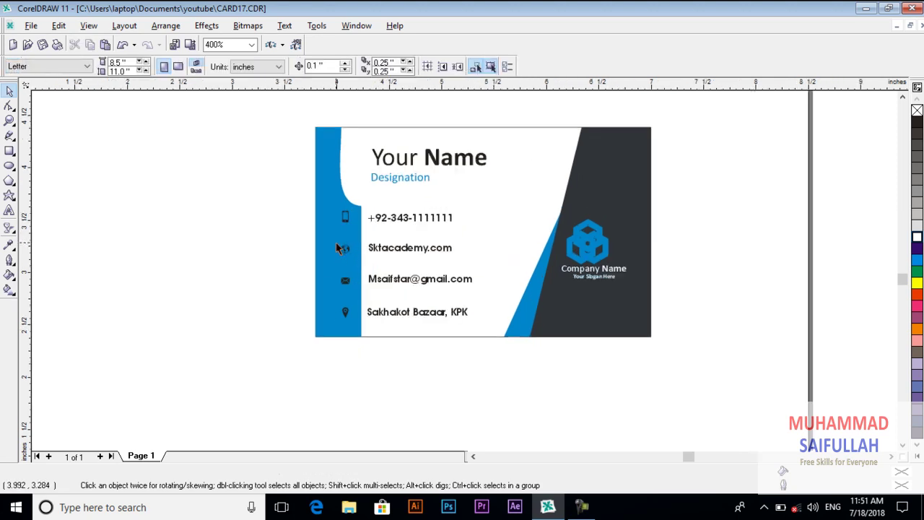
# Nudge the website, e-mail and address rows, including their icons, up by 0.1 inch.
pyautogui.moveTo(258, 243); pyautogui.dragTo(491, 343)
pyautogui.click(254, 232)
pyautogui.moveTo(255, 227); pyautogui.dragTo(494, 355)
pyautogui.press('Up')
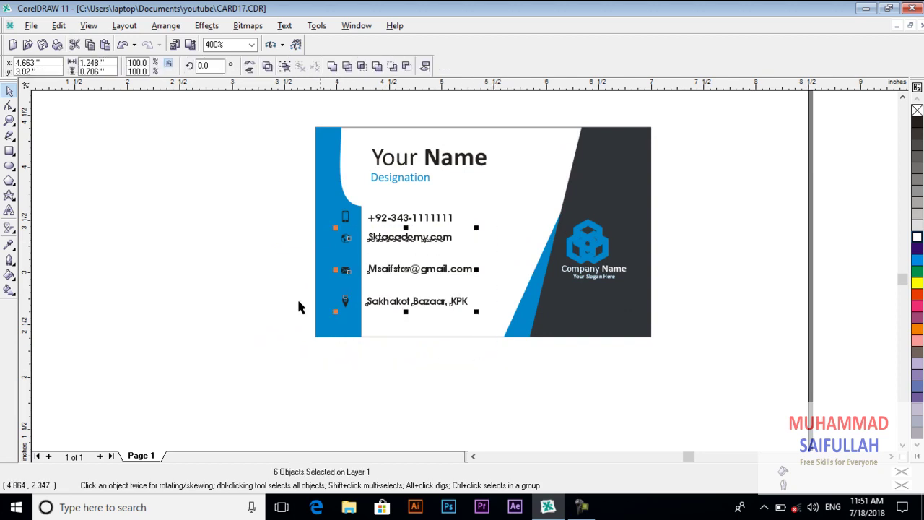
# Nudge the e-mail and address rows with their icons up by 0.1 inch, and the address row up another 0.1 inch.
pyautogui.click(246, 256)
pyautogui.moveTo(246, 257); pyautogui.dragTo(527, 369)
pyautogui.press('Up')
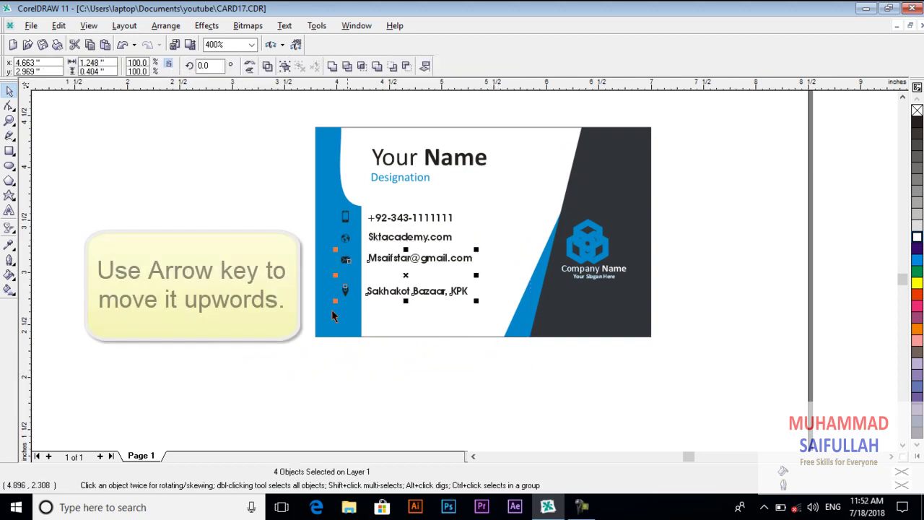
pyautogui.moveTo(282, 273); pyautogui.dragTo(519, 351)
pyautogui.press('Up')
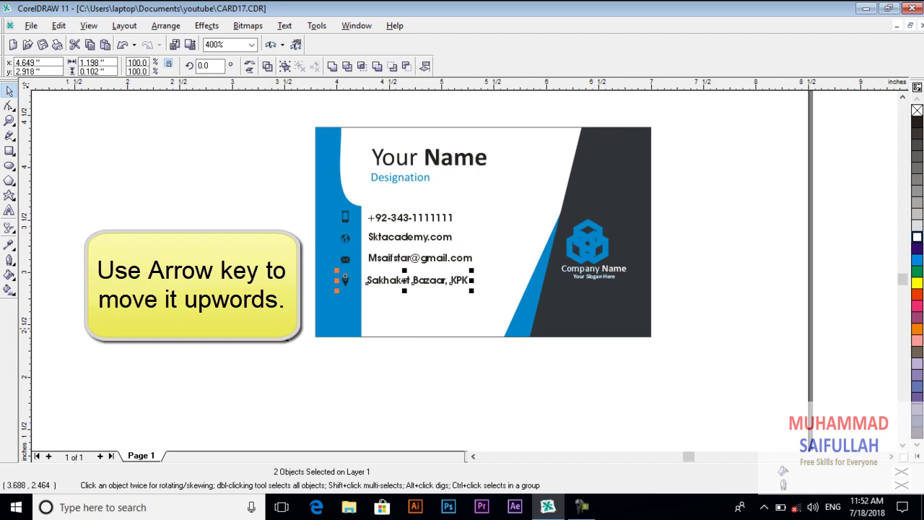
# Move all four contact rows, icons and texts together, down by 0.1 inch.
pyautogui.click(231, 204)
pyautogui.moveTo(231, 189); pyautogui.dragTo(501, 320)
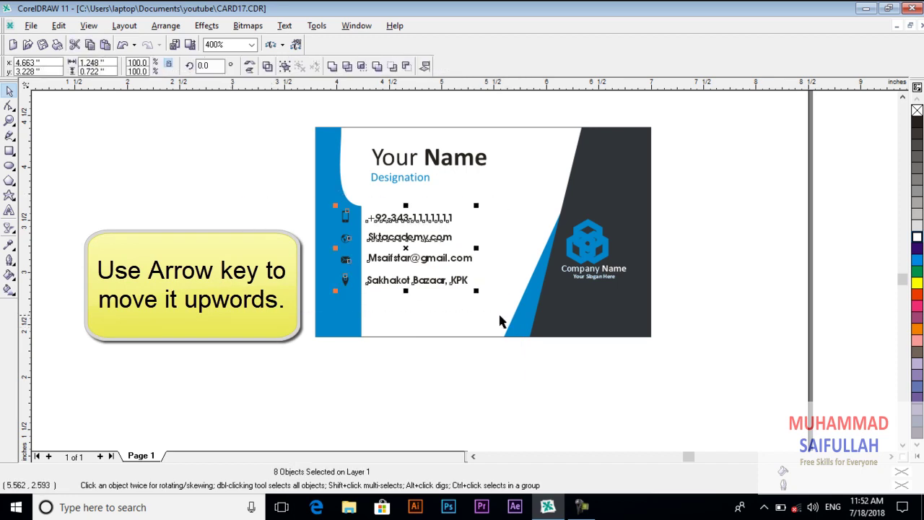
pyautogui.press('Down')
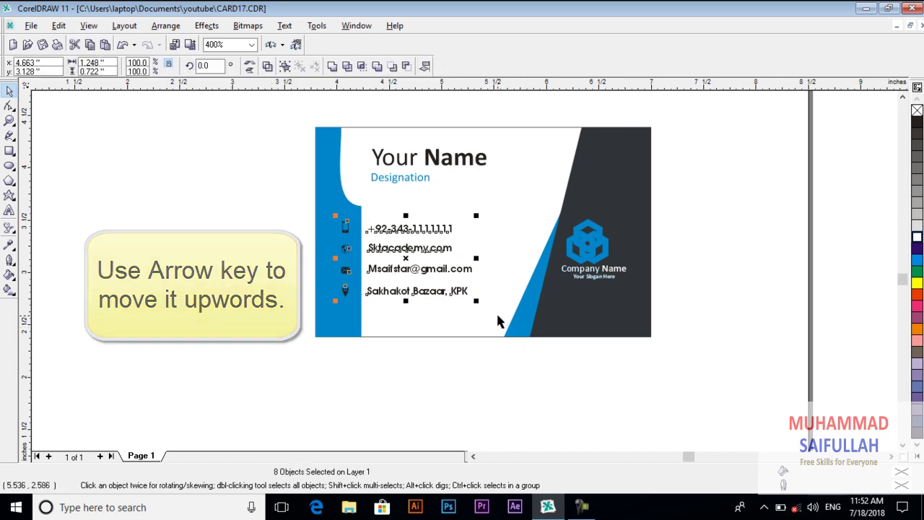
pyautogui.click(258, 284)
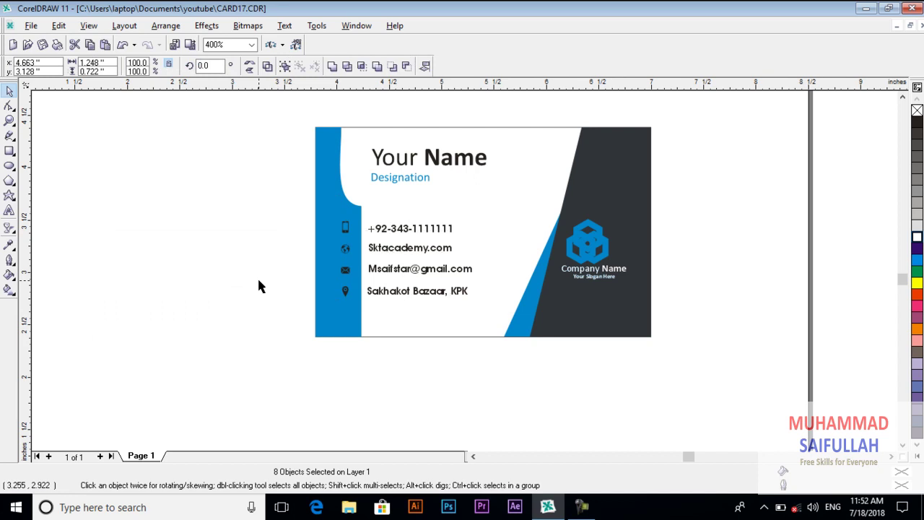
# Fill the phone, website, e-mail and location icons on the blue side shape with white.
pyautogui.click(345, 228)
pyautogui.keyDown('shift'); pyautogui.click(346, 249); pyautogui.keyUp('shift')
pyautogui.keyDown('shift'); pyautogui.click(345, 273); pyautogui.keyUp('shift')
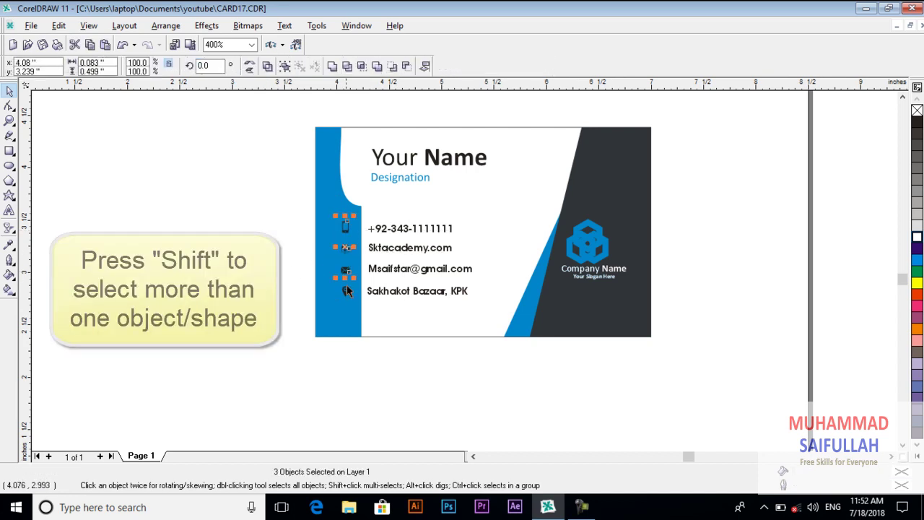
pyautogui.keyDown('shift'); pyautogui.click(345, 291); pyautogui.keyUp('shift')
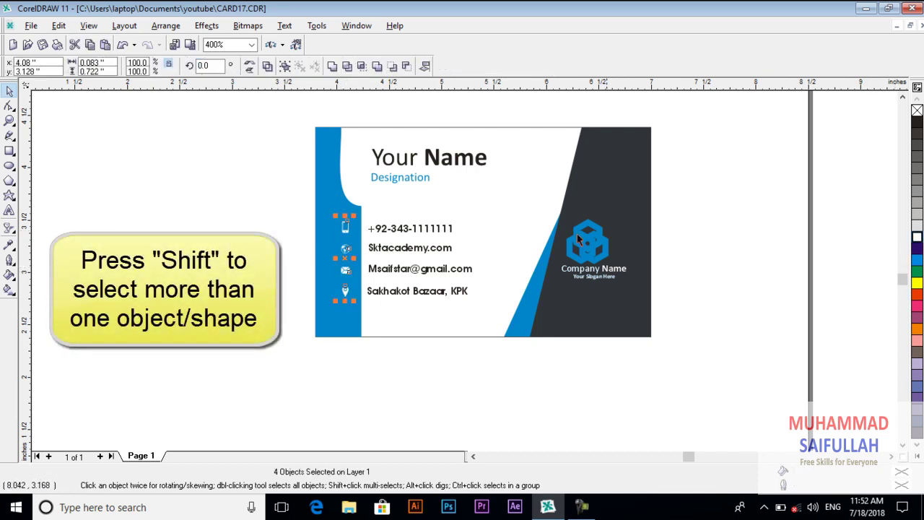
pyautogui.click(250, 196)
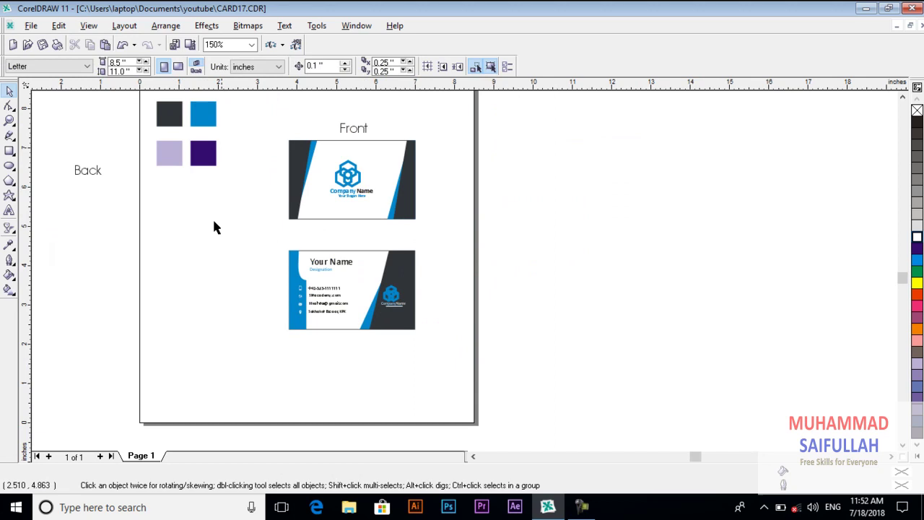
# Place the "Back" label centred above the back card design, in the gap below the front card.
pyautogui.moveTo(88, 170); pyautogui.dragTo(351, 240)
pyautogui.scroll(-1, 423, 309)
pyautogui.click(451, 258)
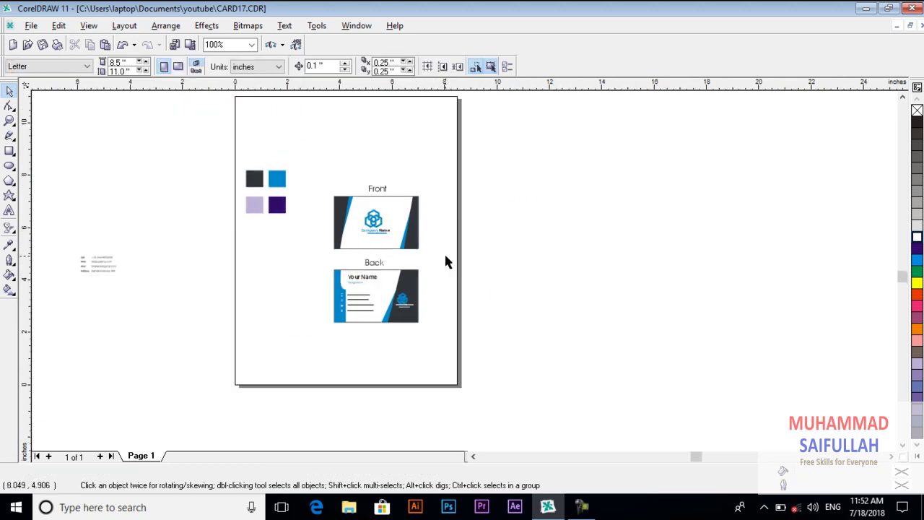
pyautogui.scroll(1, 409, 238)
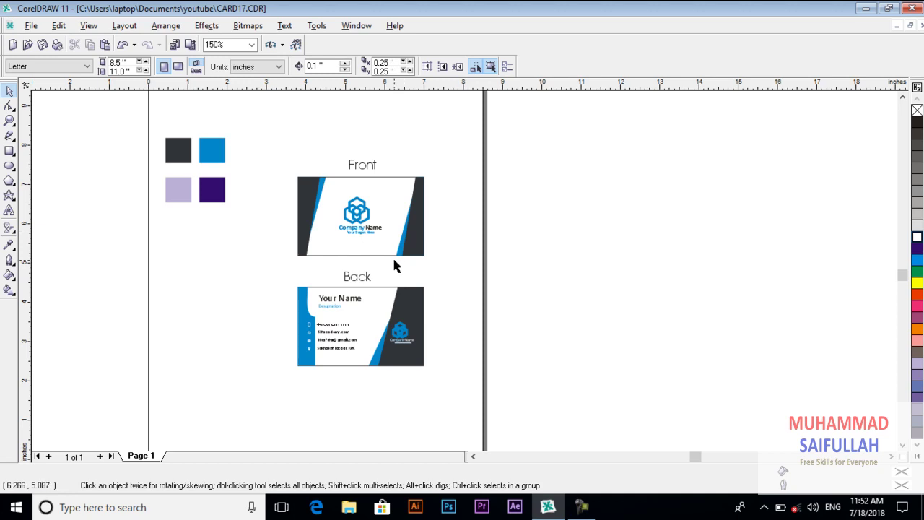